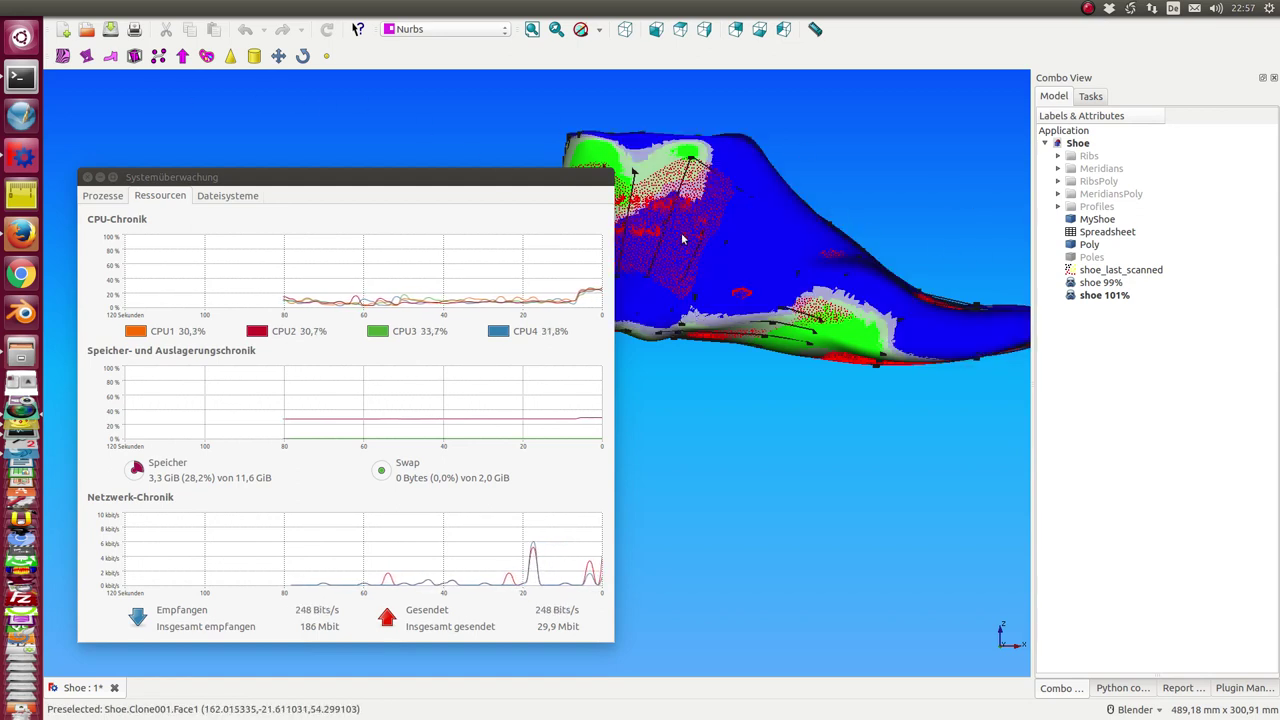
- Orbit the shoe last in the Shoe document to a new viewing angle
mouse_move(840, 117)
middle_down()
mouse_move(787, 251)
mouse_move(641, 229)
middle_up()
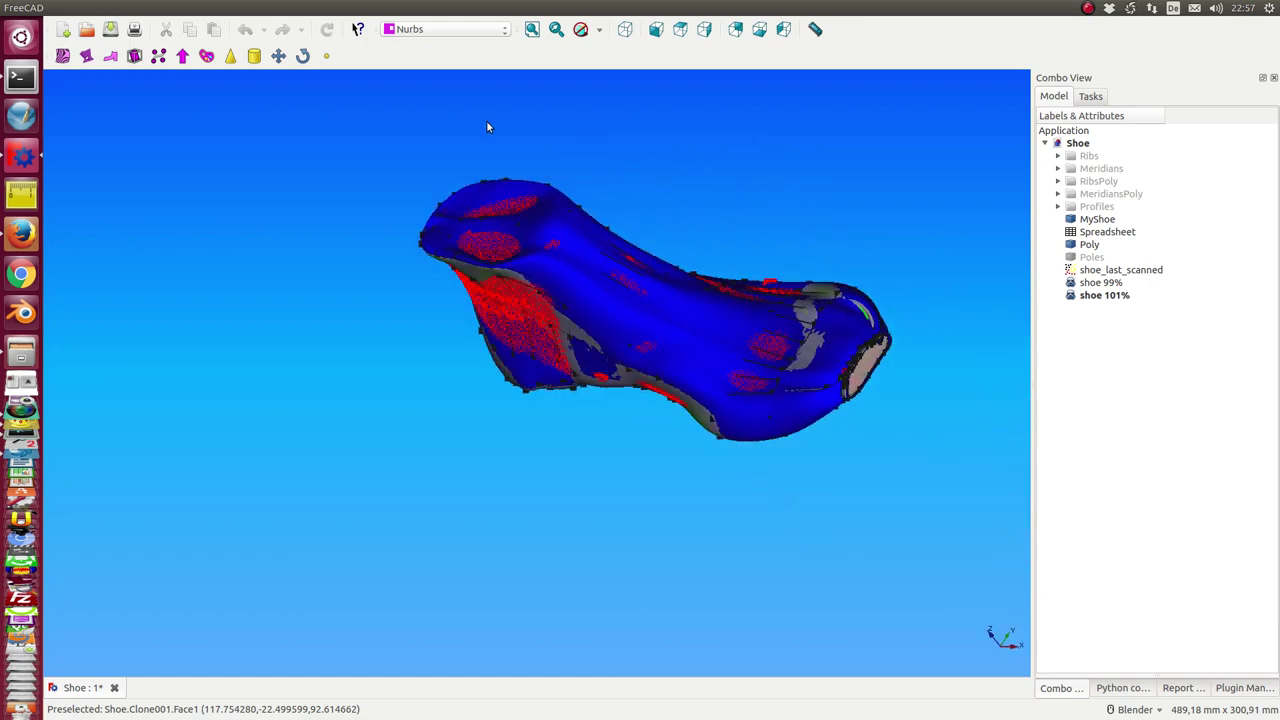
- Run Create Shoe, then drag the System Monitor off-screen to uncover the coloured last
click(112, 58)
key(alt+Tab)
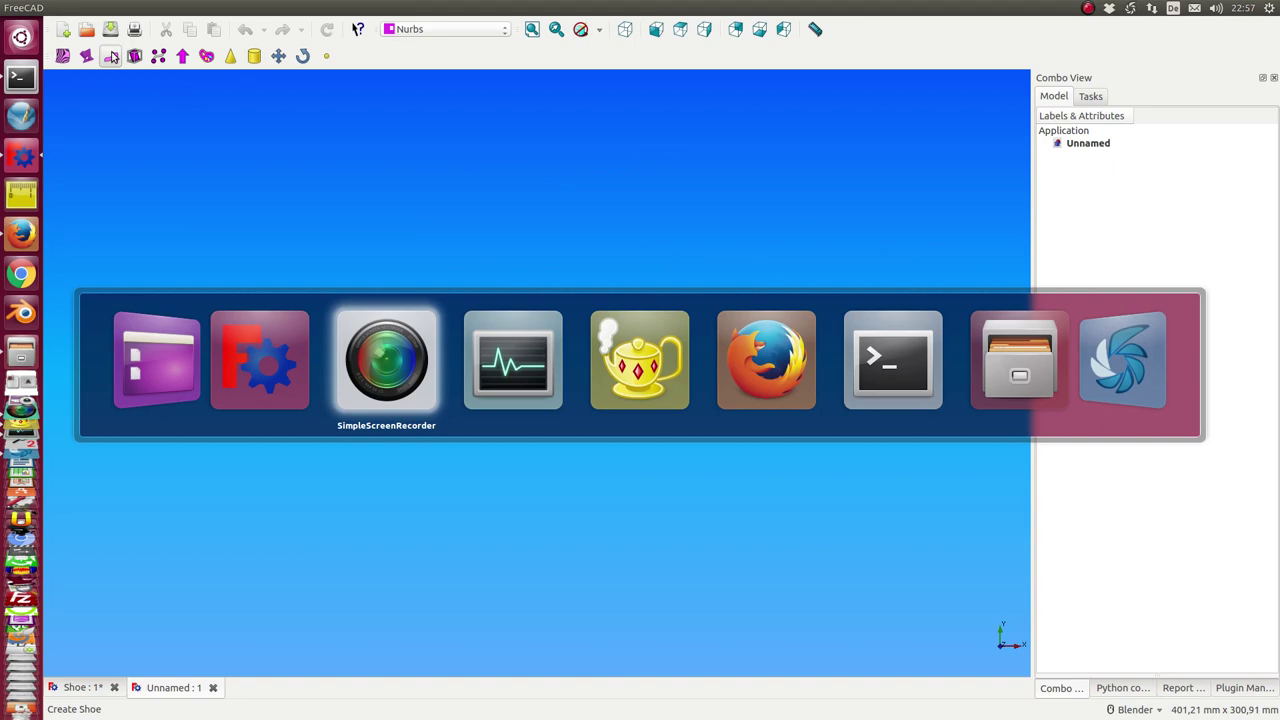
key(alt+Tab)
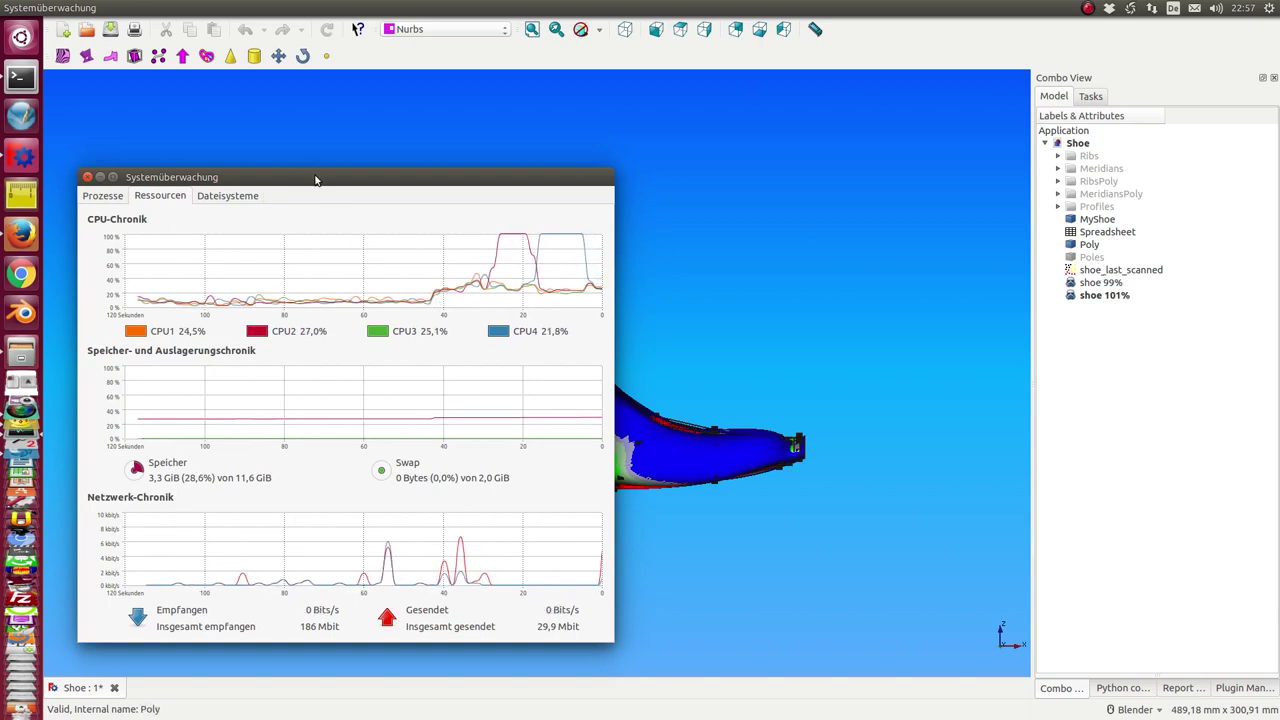
drag(314, 176, 1165, 183)
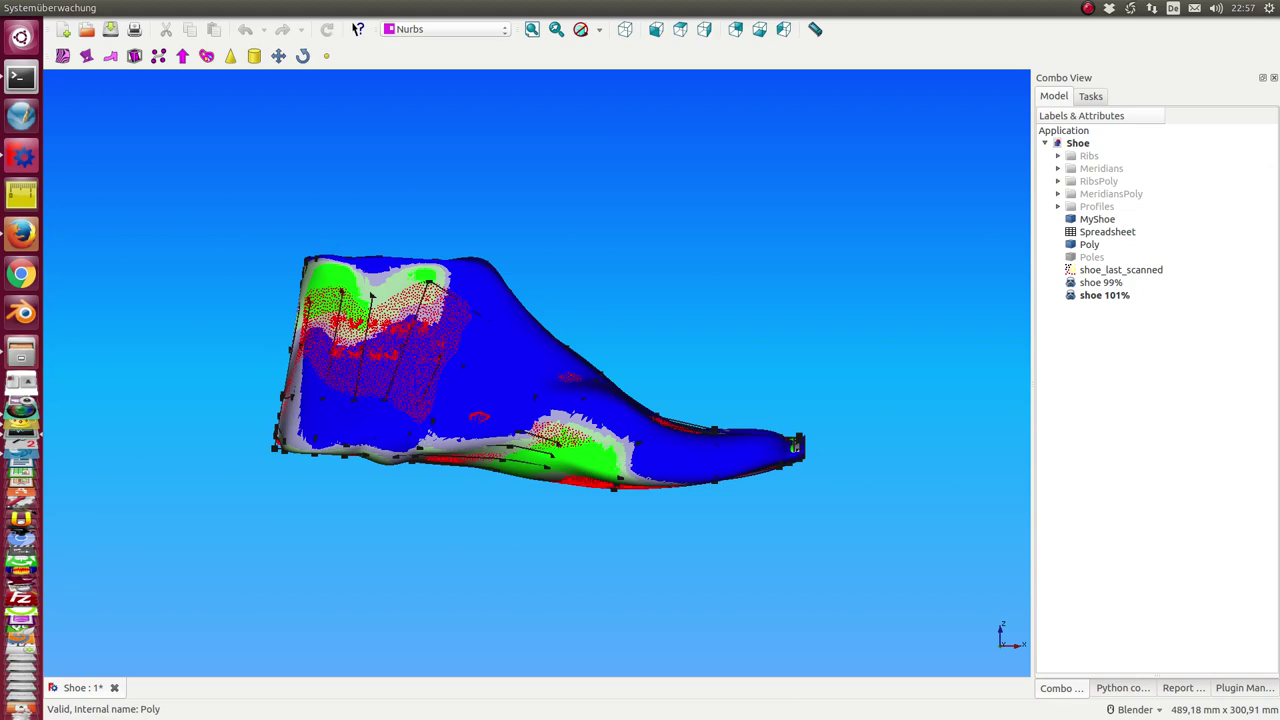
mouse_move(810, 328)
middle_down()
mouse_move(643, 380)
mouse_move(720, 367)
mouse_move(707, 350)
middle_up()
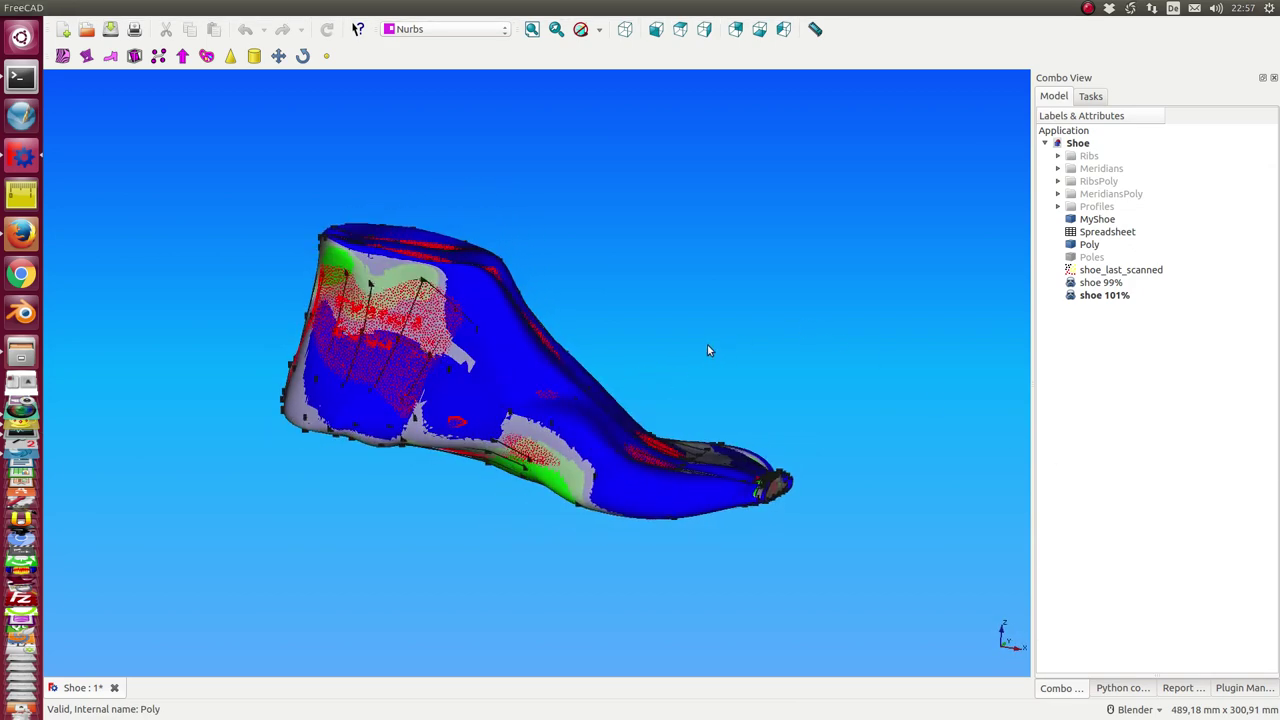
- Hide the shoe 101% and 99% meshes and inspect the NURBS last from the side
click(1095, 297)
key(space)
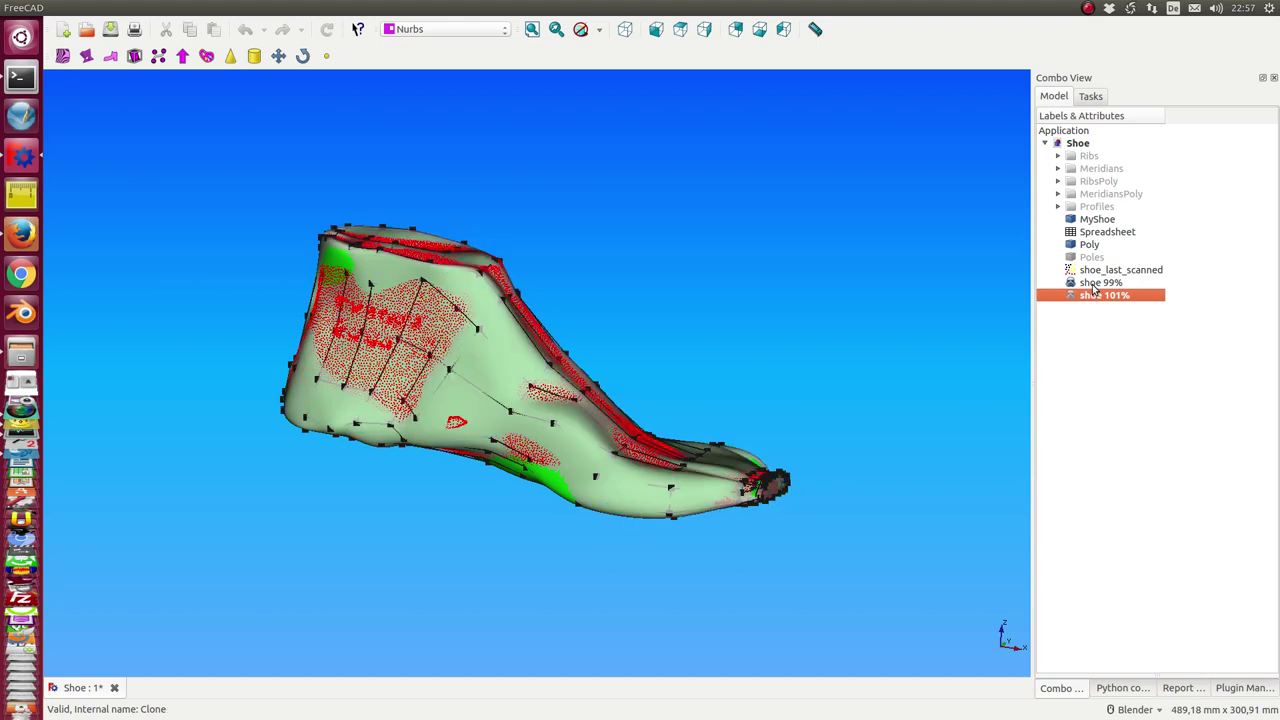
click(1092, 287)
mouse_move(871, 245)
middle_down()
mouse_move(737, 306)
mouse_move(834, 237)
mouse_move(495, 486)
middle_up()
scroll(401, 500, up, 3)
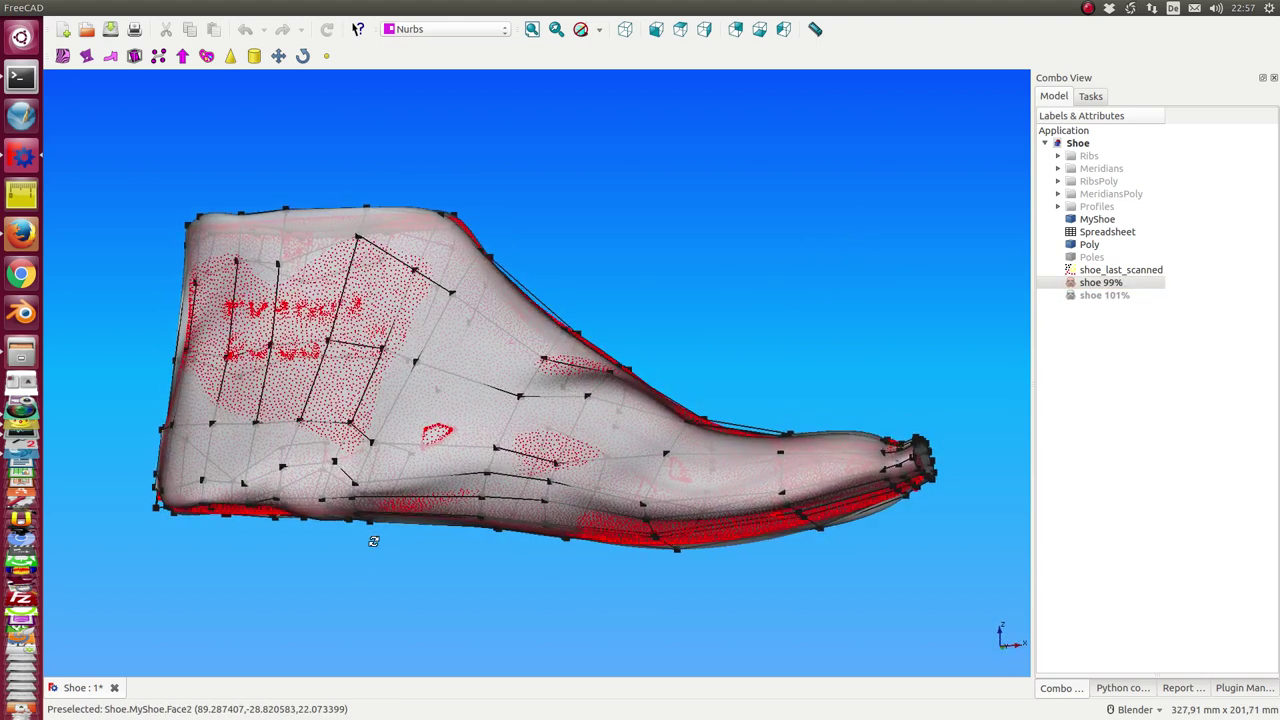
mouse_move(371, 534)
middle_down()
mouse_move(632, 541)
mouse_move(720, 317)
mouse_move(423, 380)
mouse_move(446, 367)
middle_up()
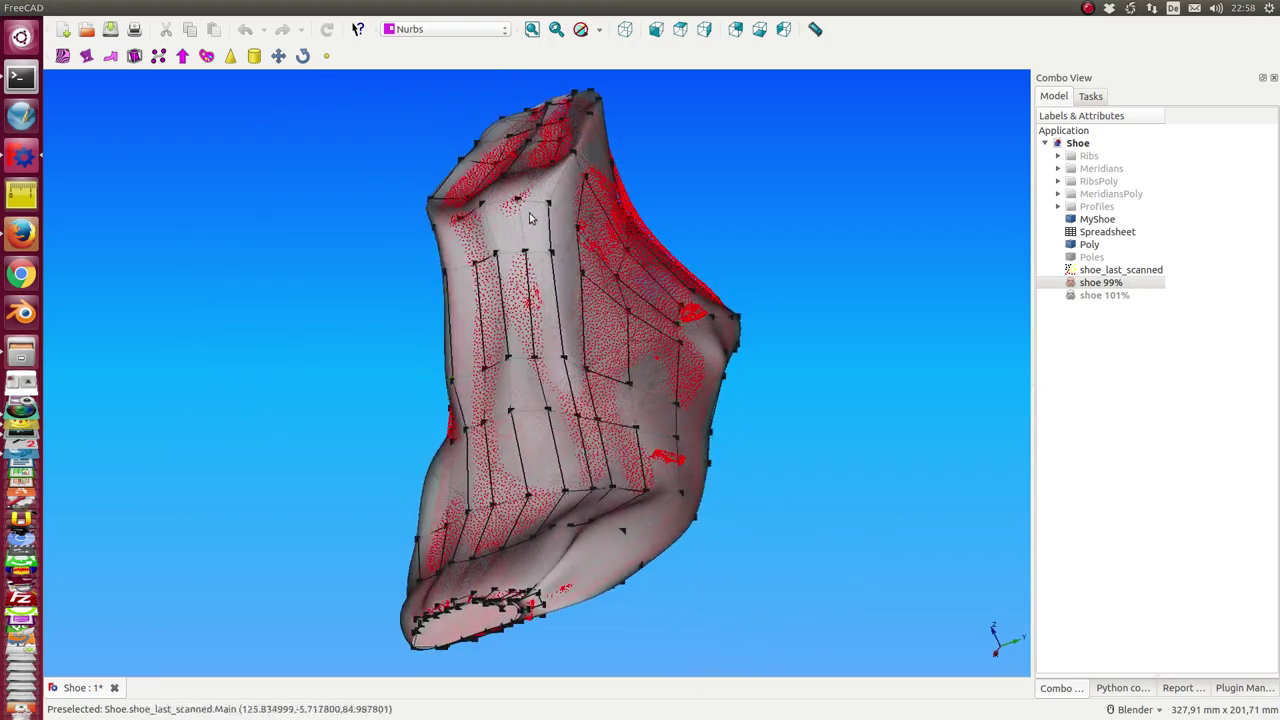
middle_drag(227, 412, 507, 407)
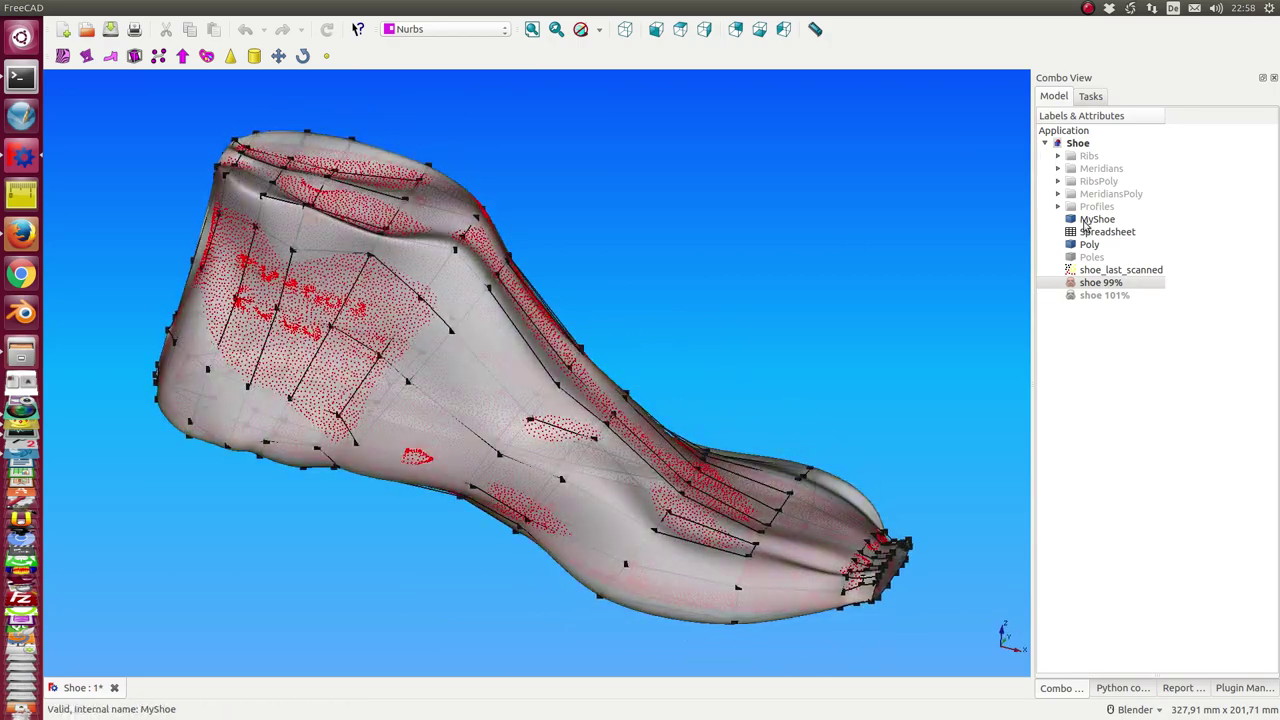
- Hide the Poly control net and the MyShoe surface
click(1100, 244)
key(space)
click(1097, 219)
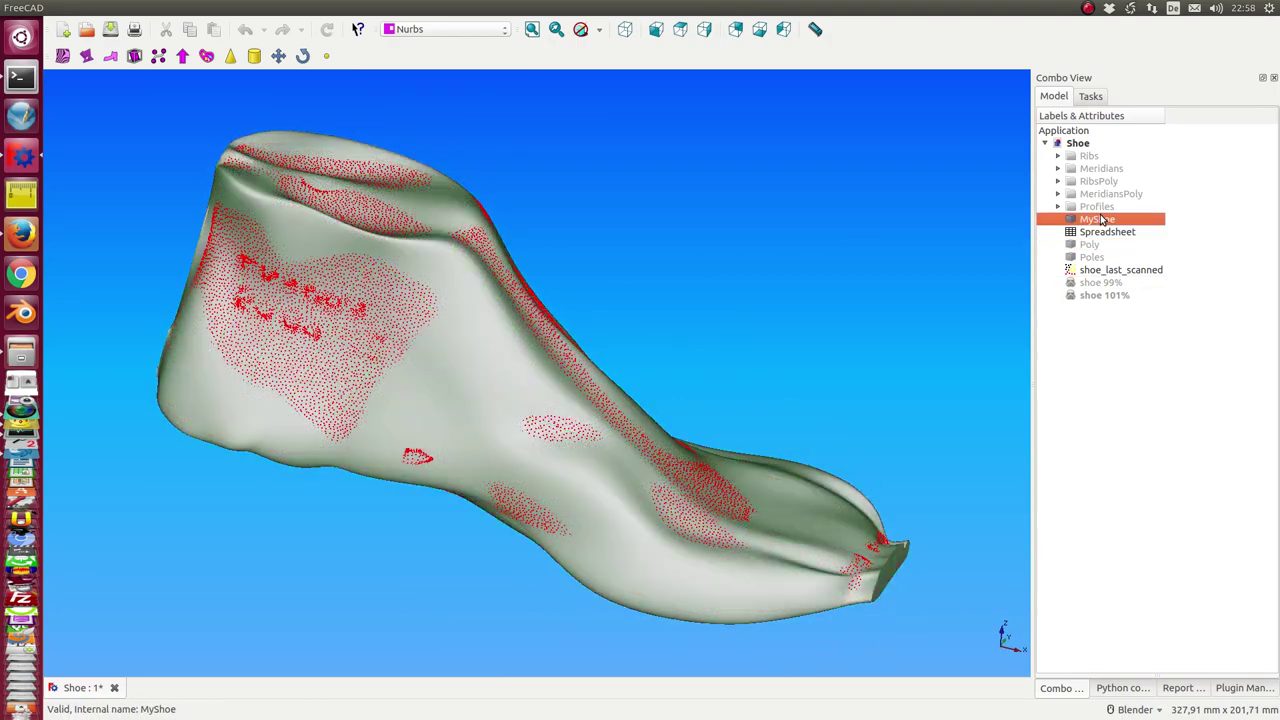
key(space)
- Display the blue shoe 101% surface over the red scan and check it from above, front and side
scroll(947, 264, down, 2)
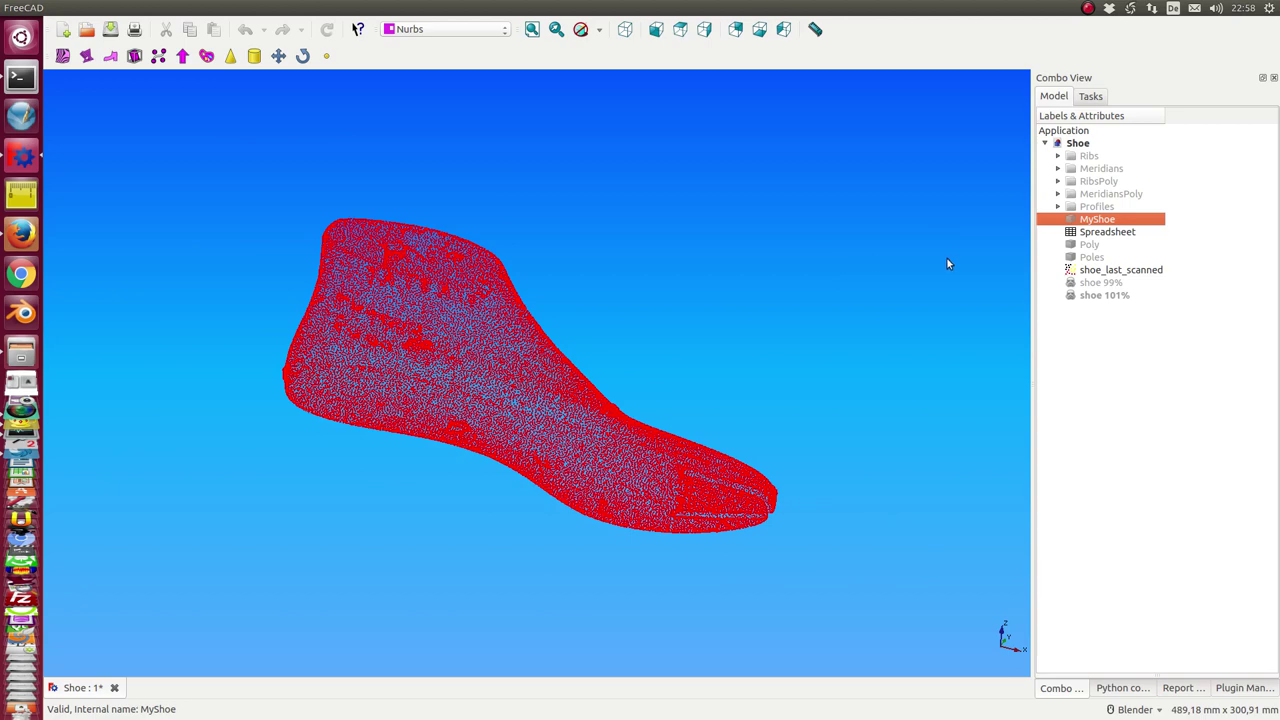
click(1101, 296)
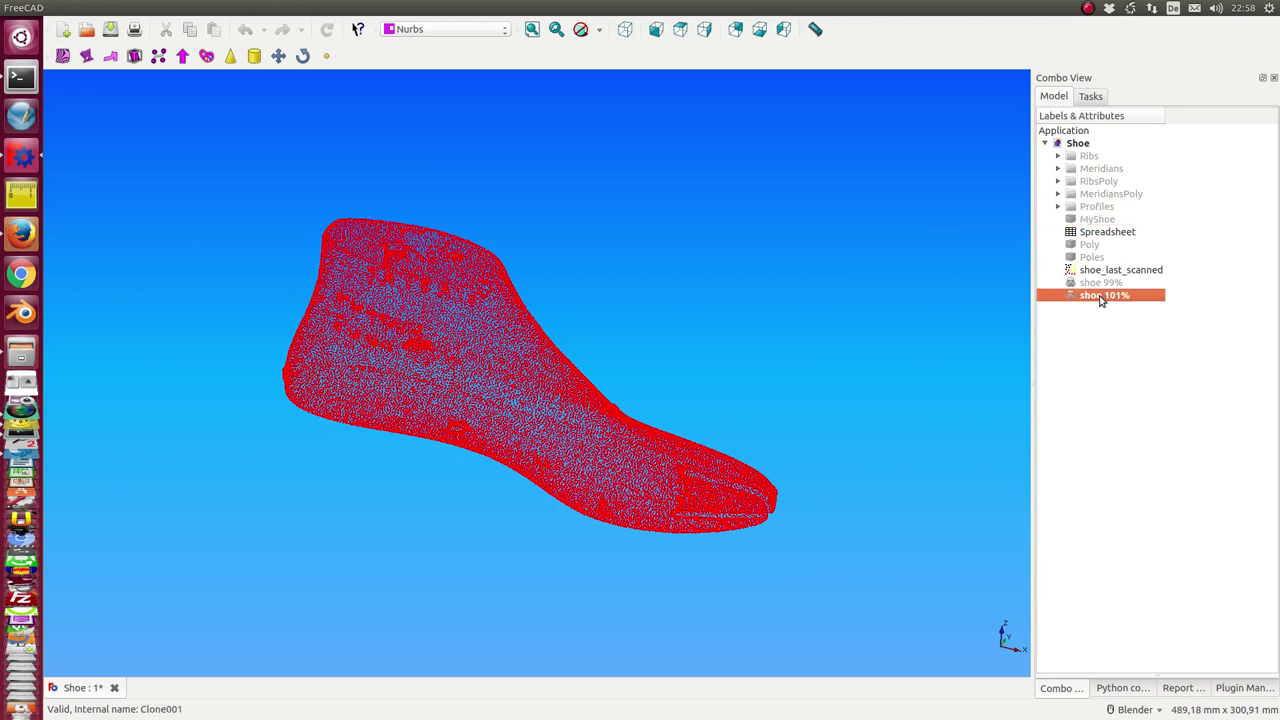
key(space)
click(792, 303)
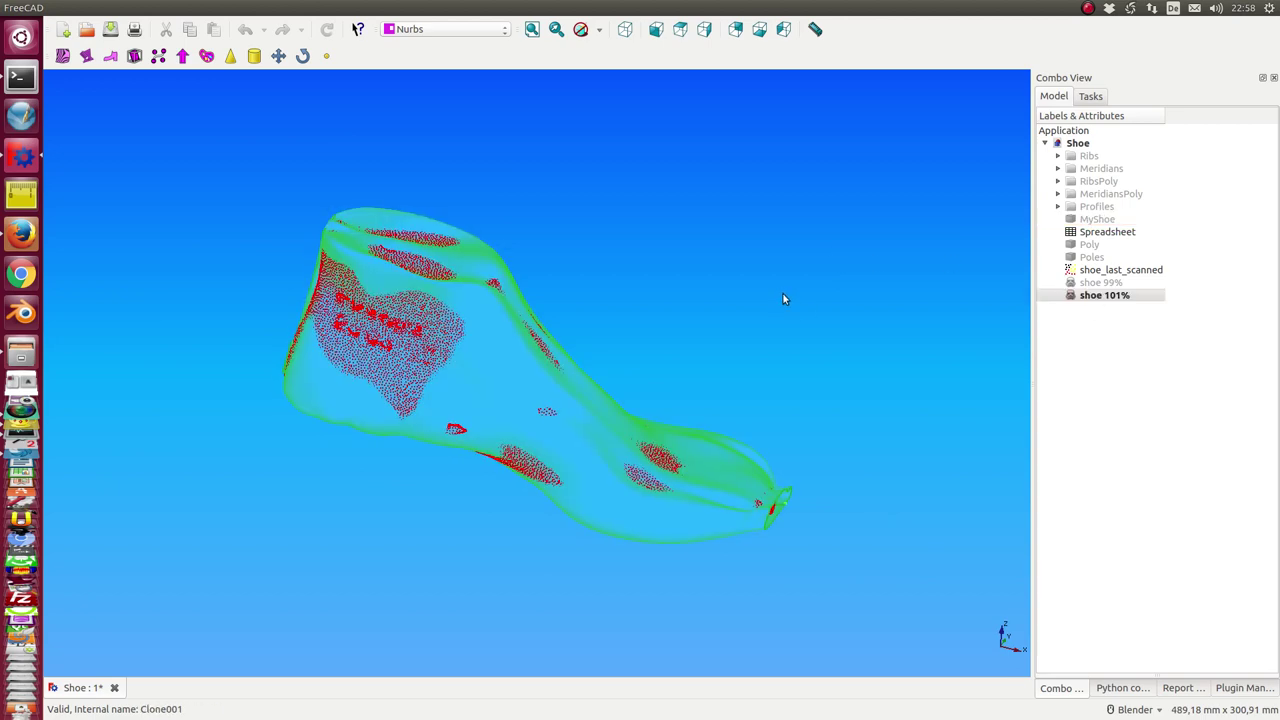
middle_drag(782, 292, 671, 297)
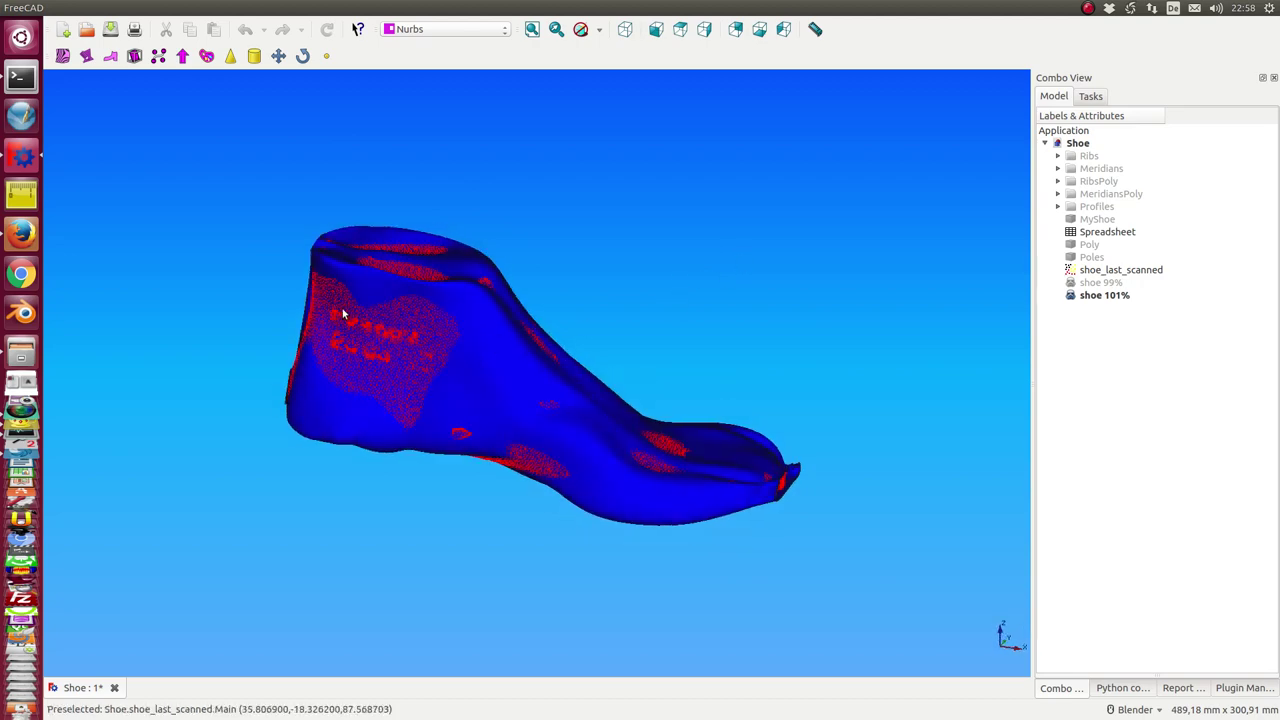
mouse_move(121, 303)
middle_down()
mouse_move(246, 351)
mouse_move(223, 329)
mouse_move(463, 436)
mouse_move(529, 489)
mouse_move(512, 521)
mouse_move(507, 433)
mouse_move(486, 463)
mouse_move(363, 537)
mouse_move(409, 316)
middle_up()
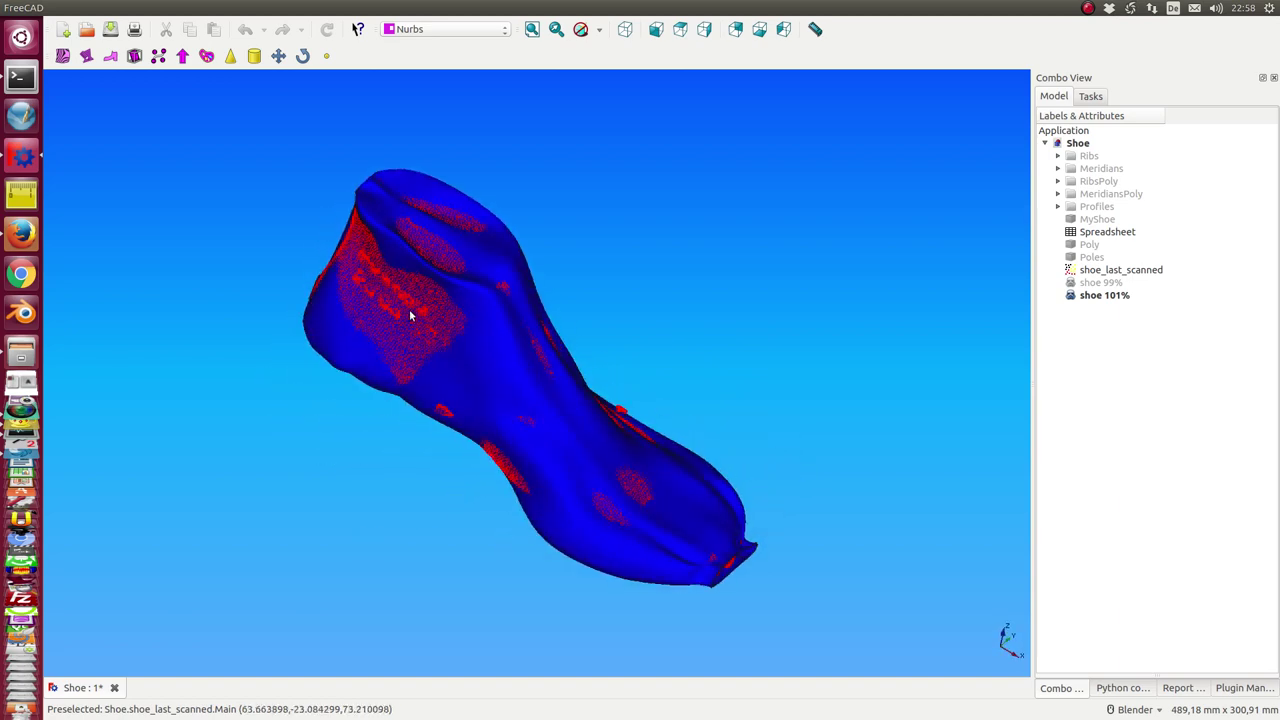
mouse_move(668, 186)
middle_down()
mouse_move(500, 323)
mouse_move(477, 294)
middle_up()
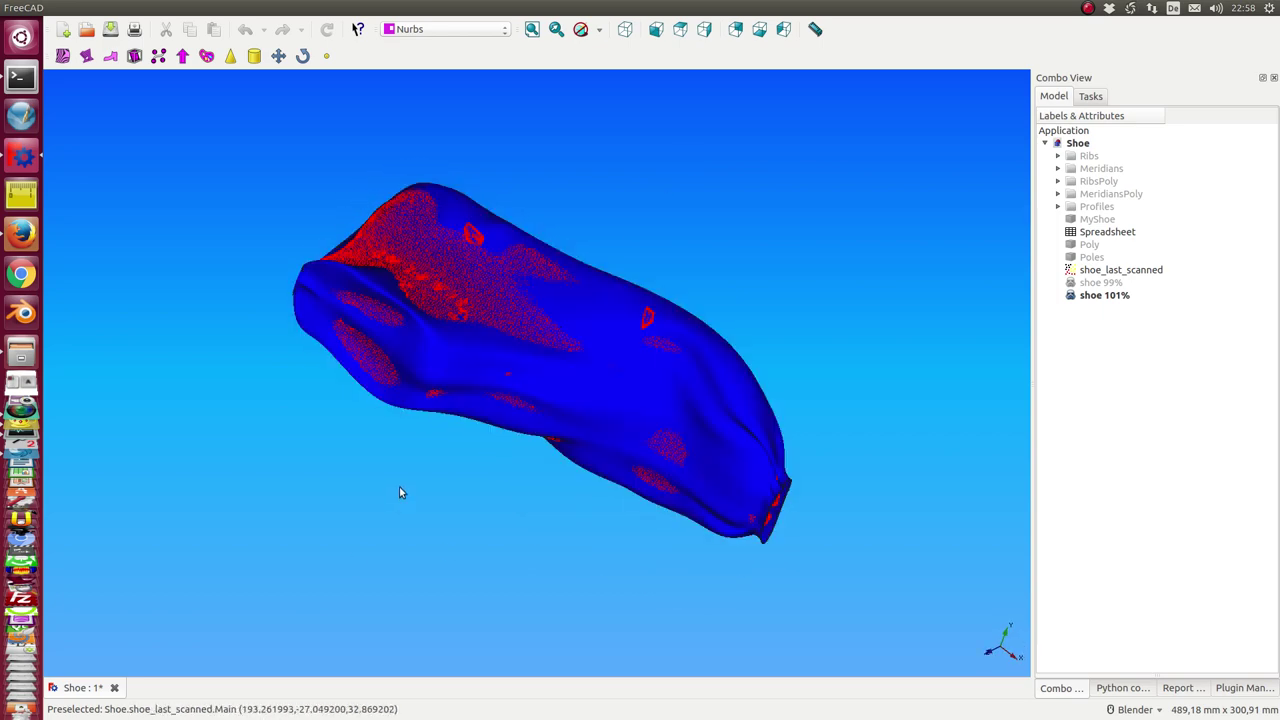
- Replace the shoe 101% mesh with shoe 99% and switch to front view
click(1095, 296)
key(space)
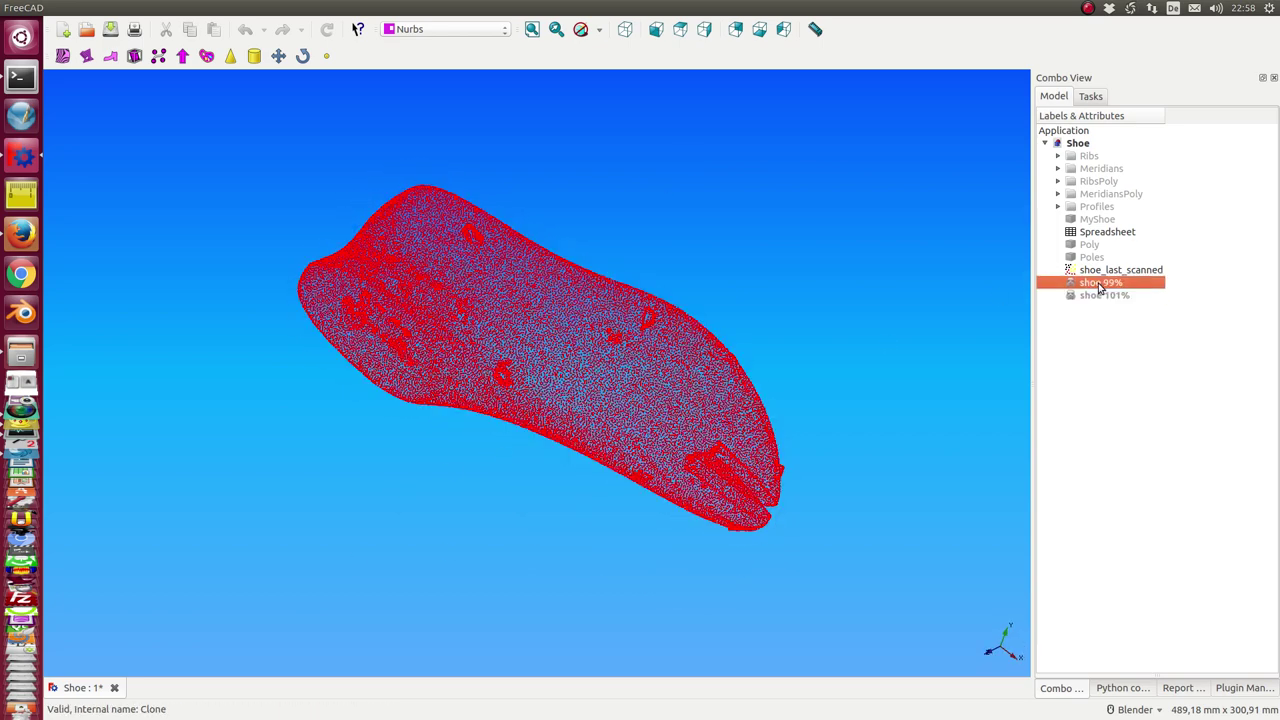
key(space)
click(965, 439)
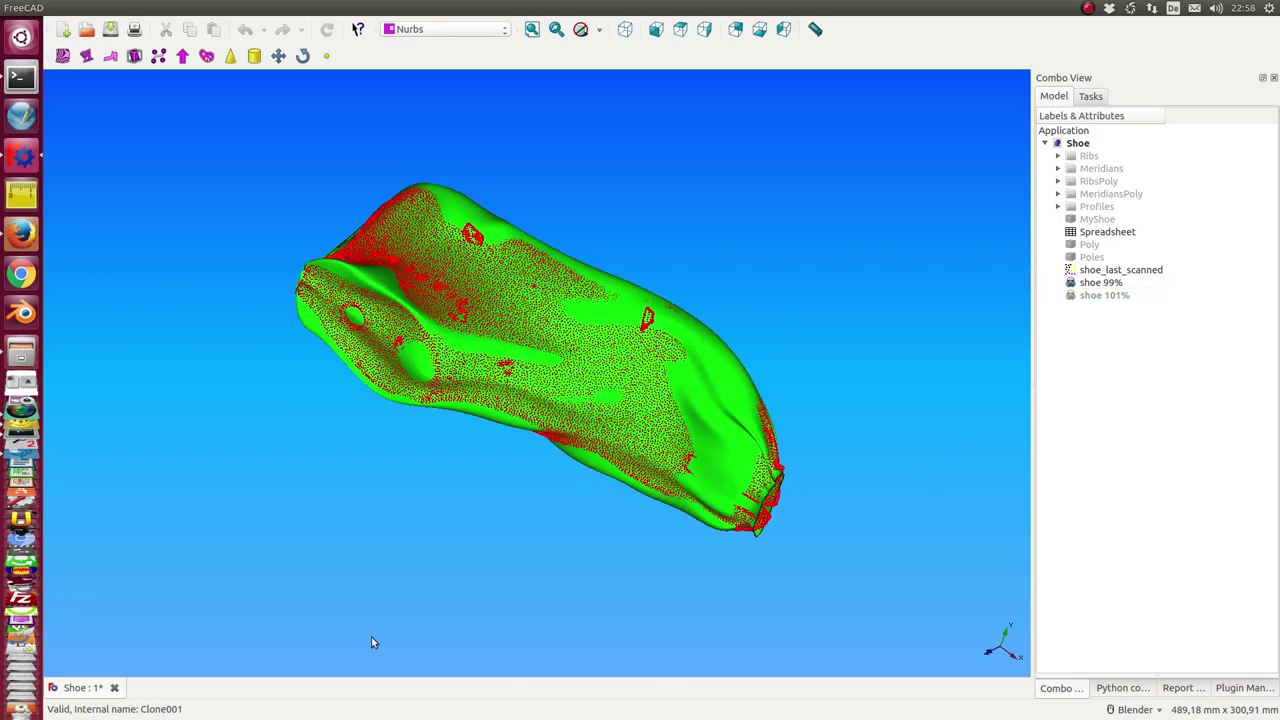
key(1)
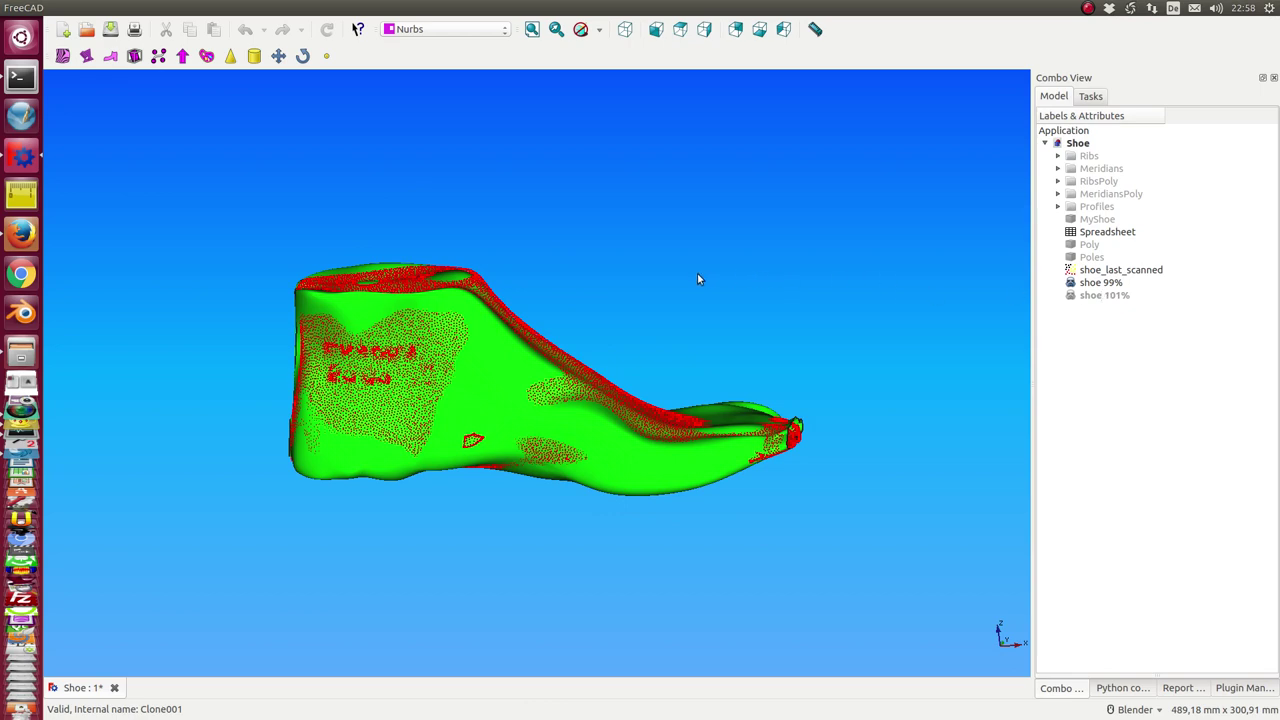
- Orbit the green 99% surface to compare it with the scan from top, ends and sides
middle_drag(697, 273, 690, 297)
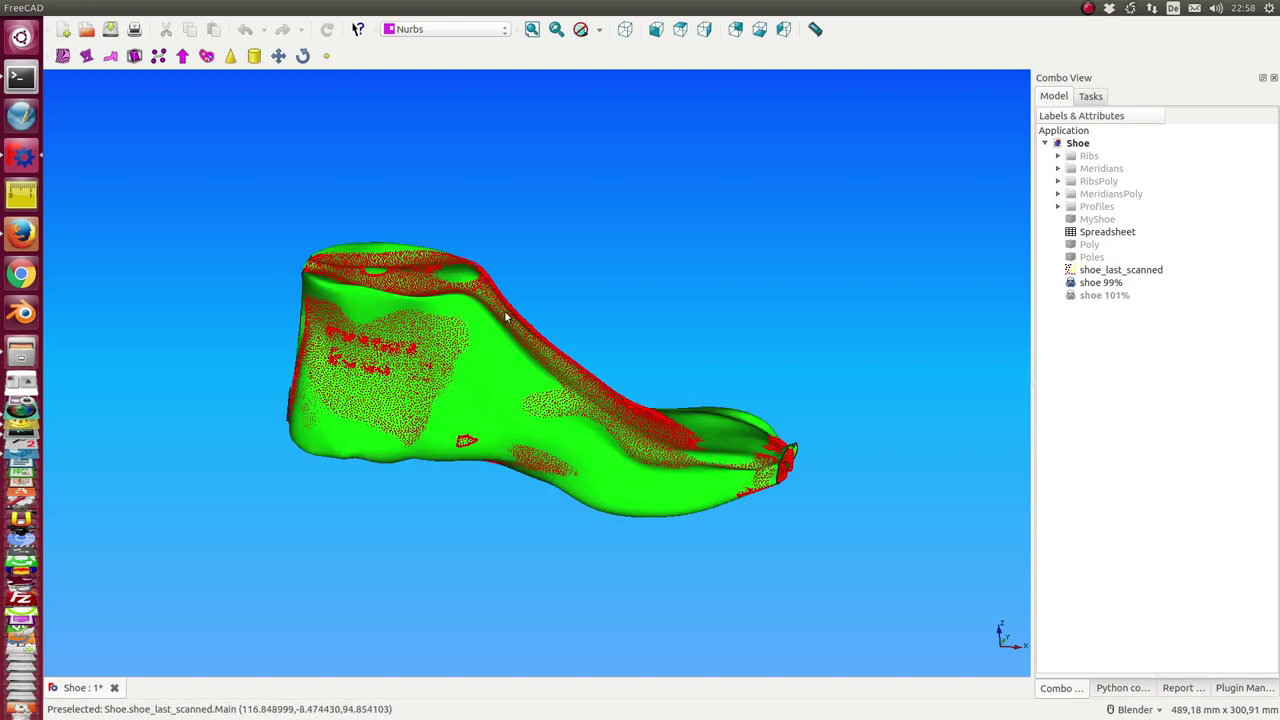
mouse_move(735, 296)
middle_down()
mouse_move(657, 357)
mouse_move(582, 448)
mouse_move(590, 393)
middle_up()
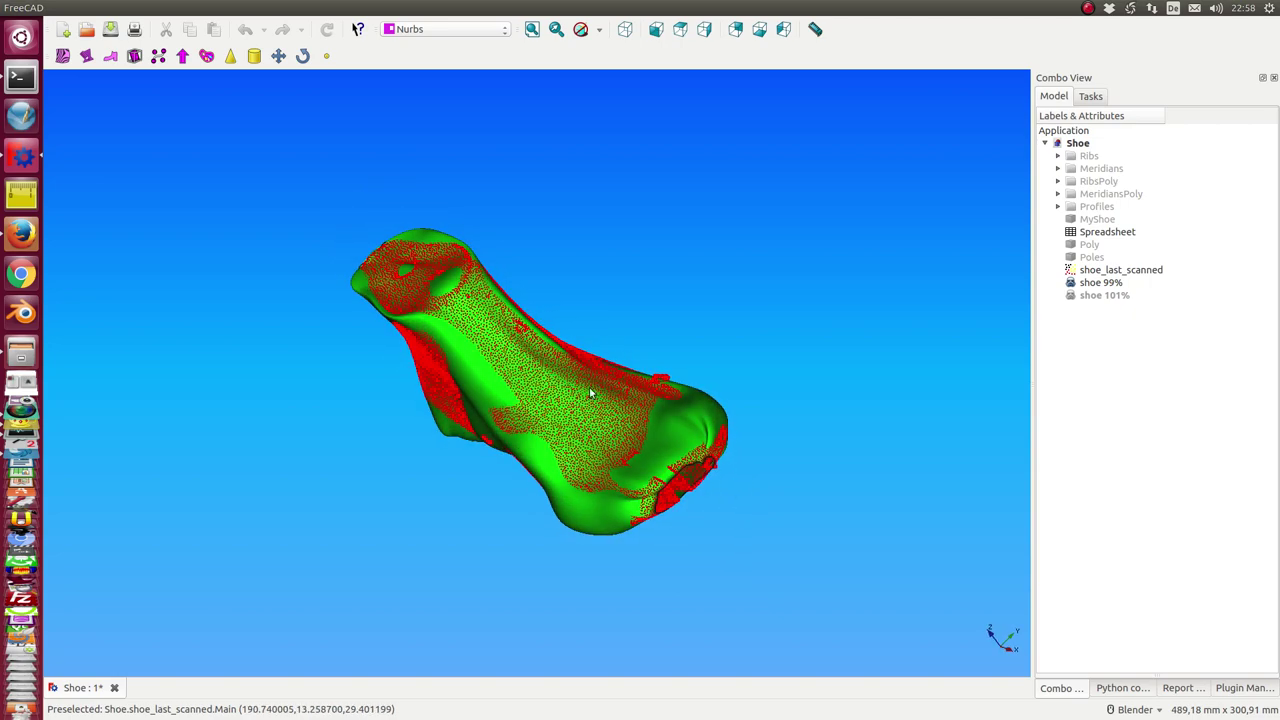
mouse_move(514, 371)
middle_down()
mouse_move(657, 354)
mouse_move(595, 402)
mouse_move(494, 391)
mouse_move(486, 343)
mouse_move(451, 309)
mouse_move(651, 397)
middle_up()
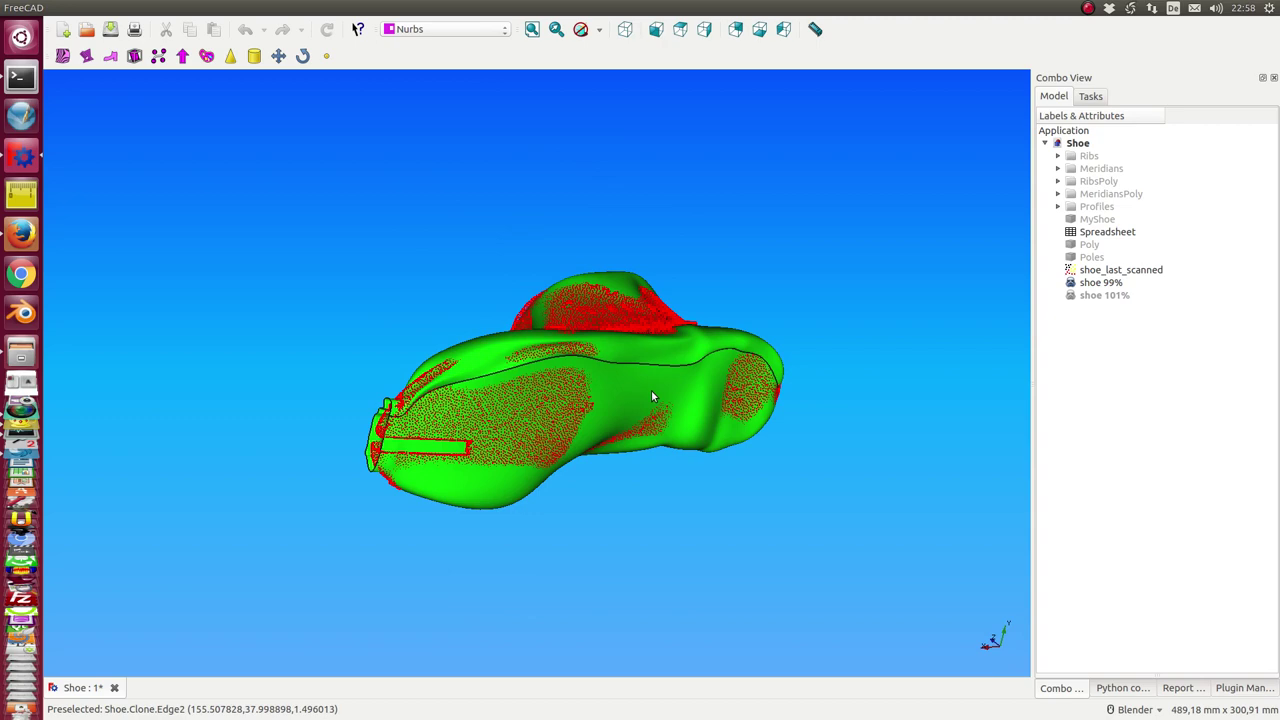
mouse_move(421, 405)
middle_down()
mouse_move(266, 386)
mouse_move(520, 380)
mouse_move(637, 396)
mouse_move(249, 540)
mouse_move(709, 357)
mouse_move(766, 375)
middle_up()
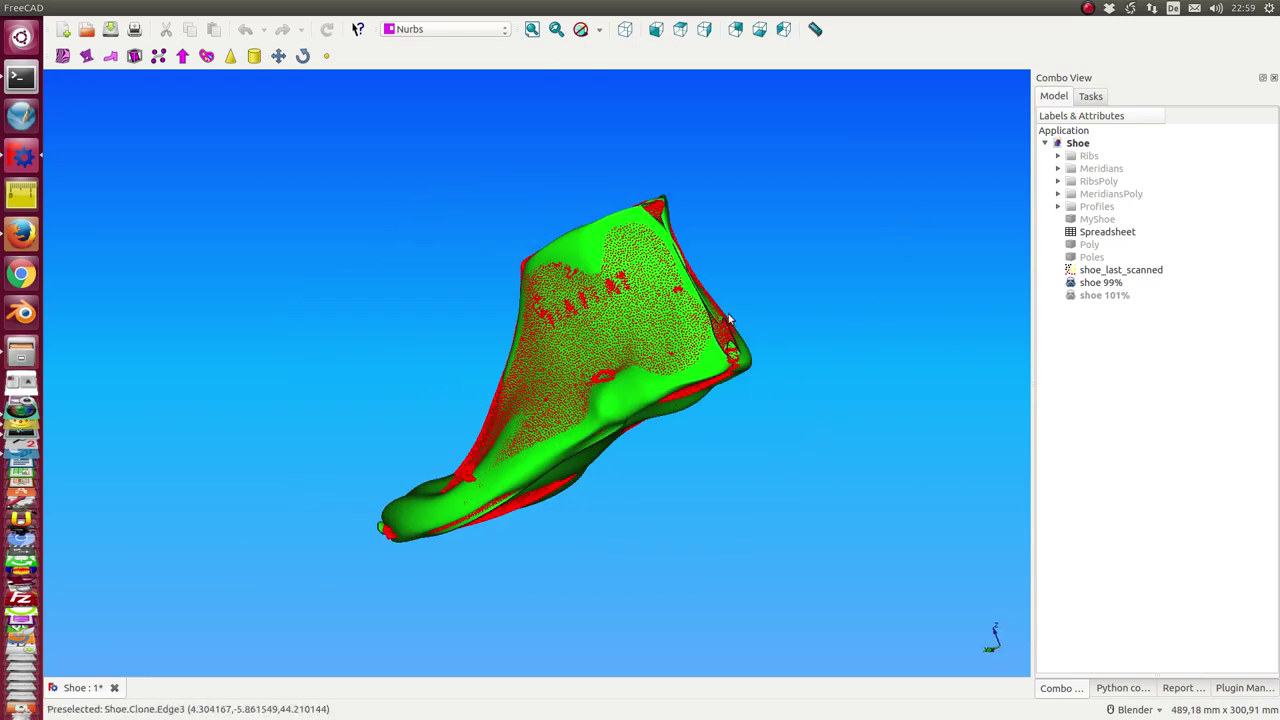
mouse_move(846, 363)
middle_down()
mouse_move(803, 289)
mouse_move(735, 348)
mouse_move(651, 351)
mouse_move(720, 305)
mouse_move(681, 377)
mouse_move(757, 329)
middle_up()
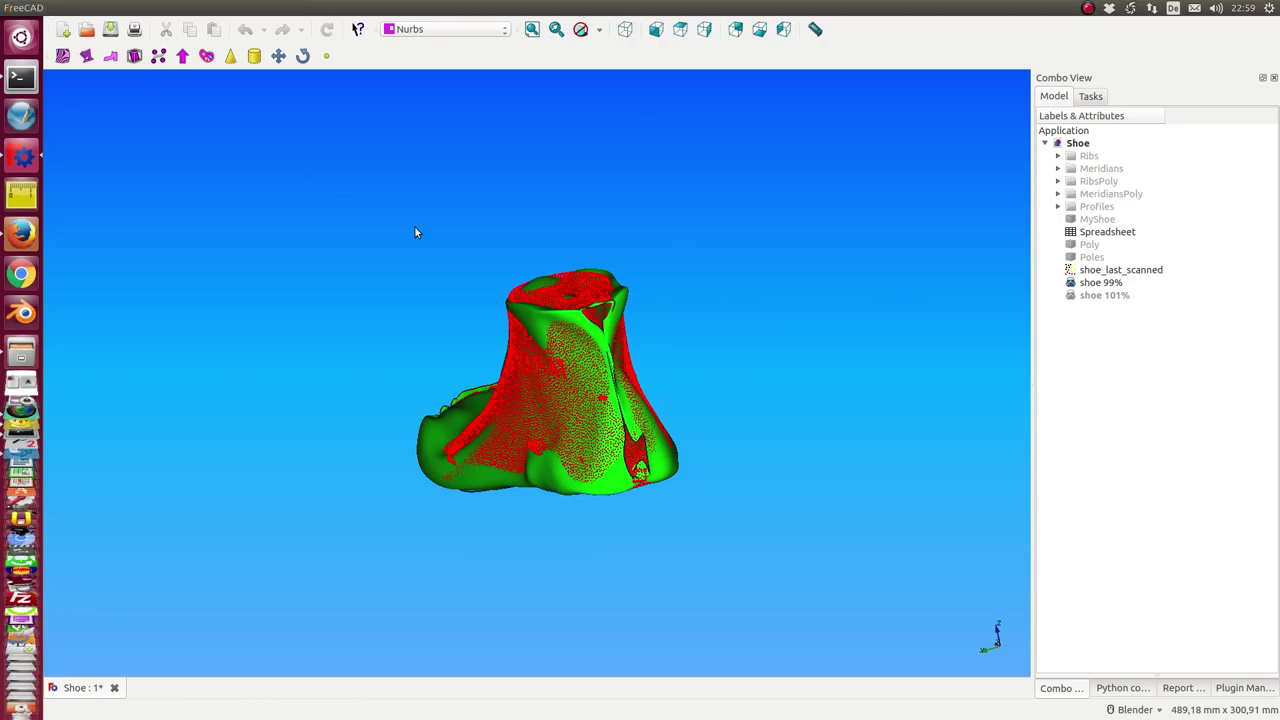
mouse_move(417, 231)
middle_down()
mouse_move(380, 363)
mouse_move(487, 354)
mouse_move(430, 390)
middle_up()
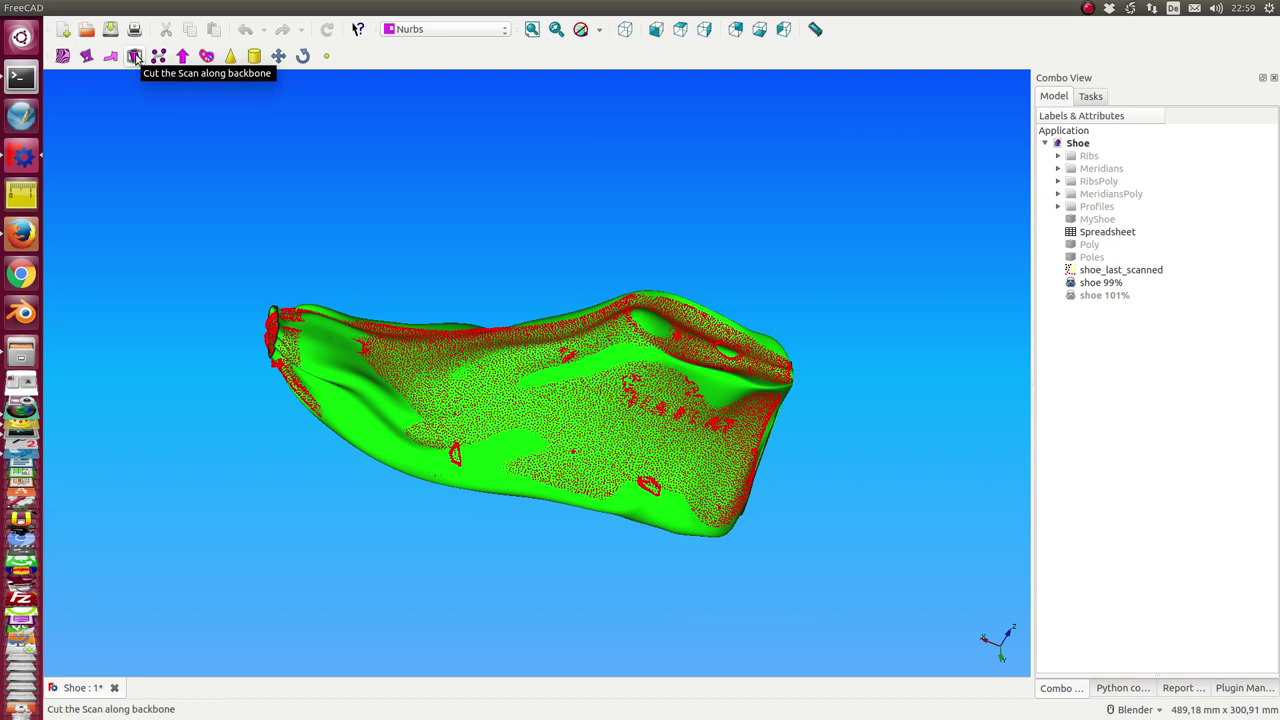
- Cut the scanned points along the backbone and show the GRP_Joint cross-section
click(136, 57)
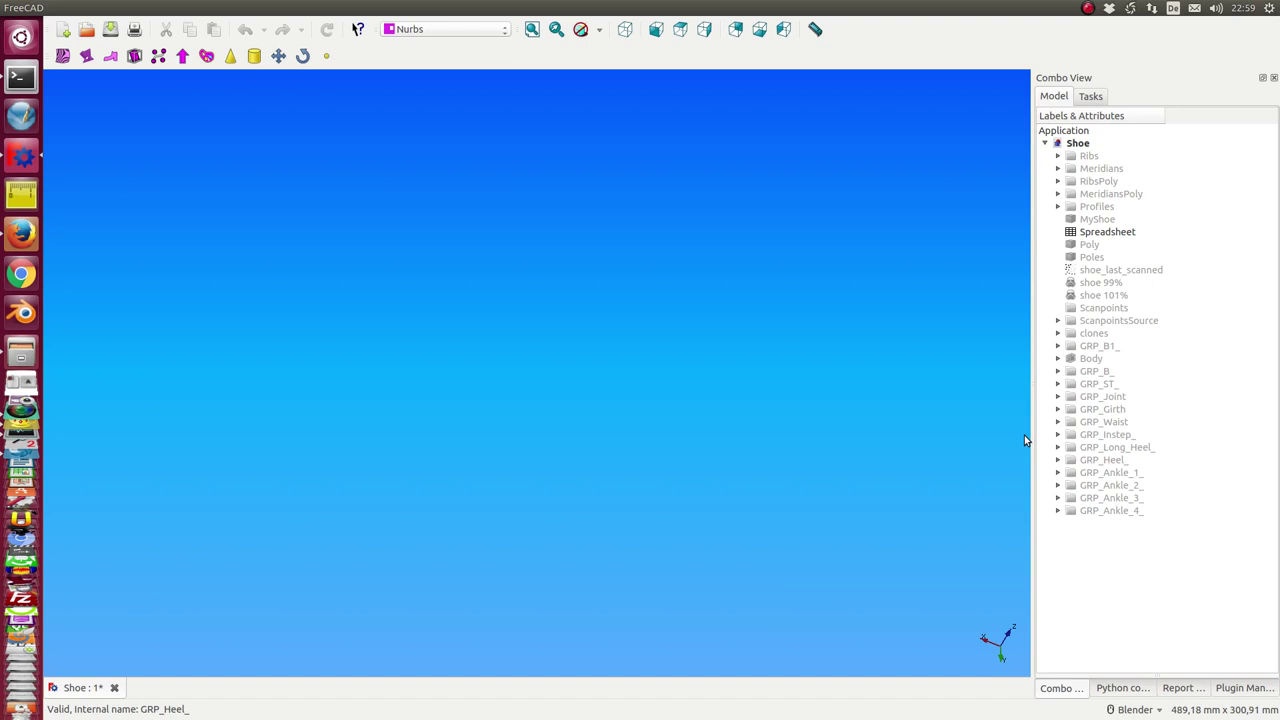
drag(1033, 426, 967, 421)
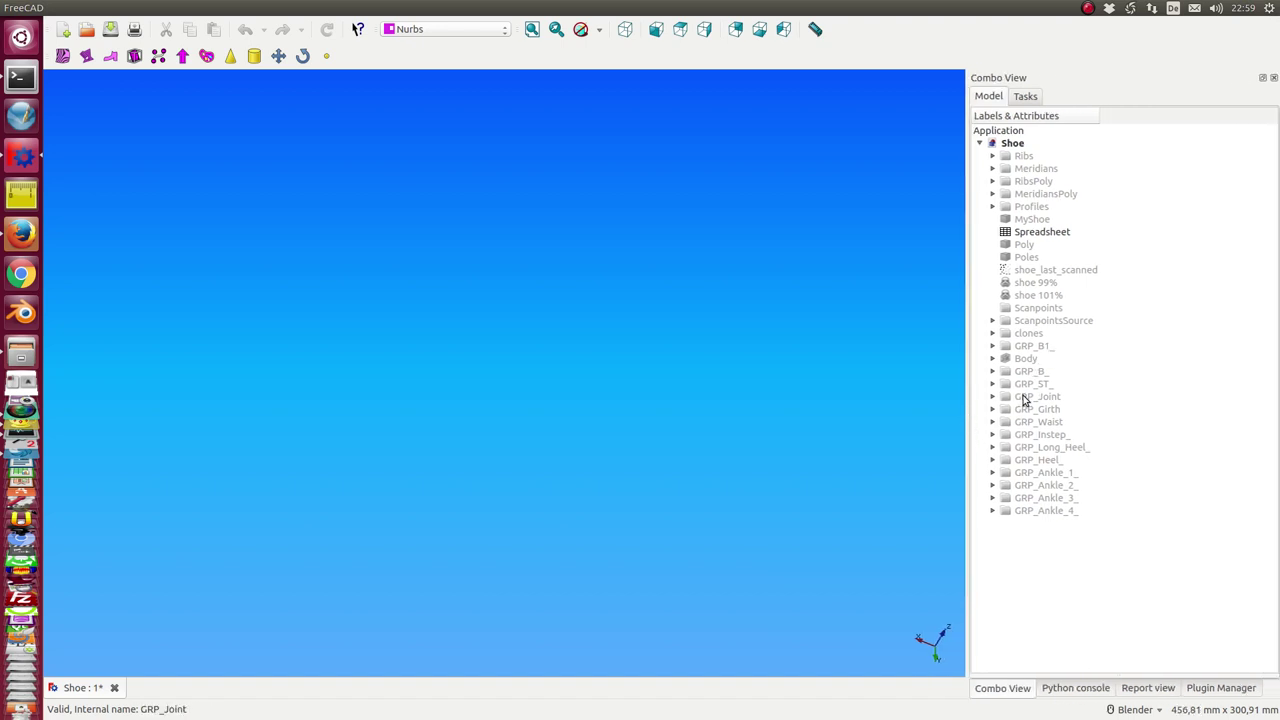
click(1024, 401)
key(space)
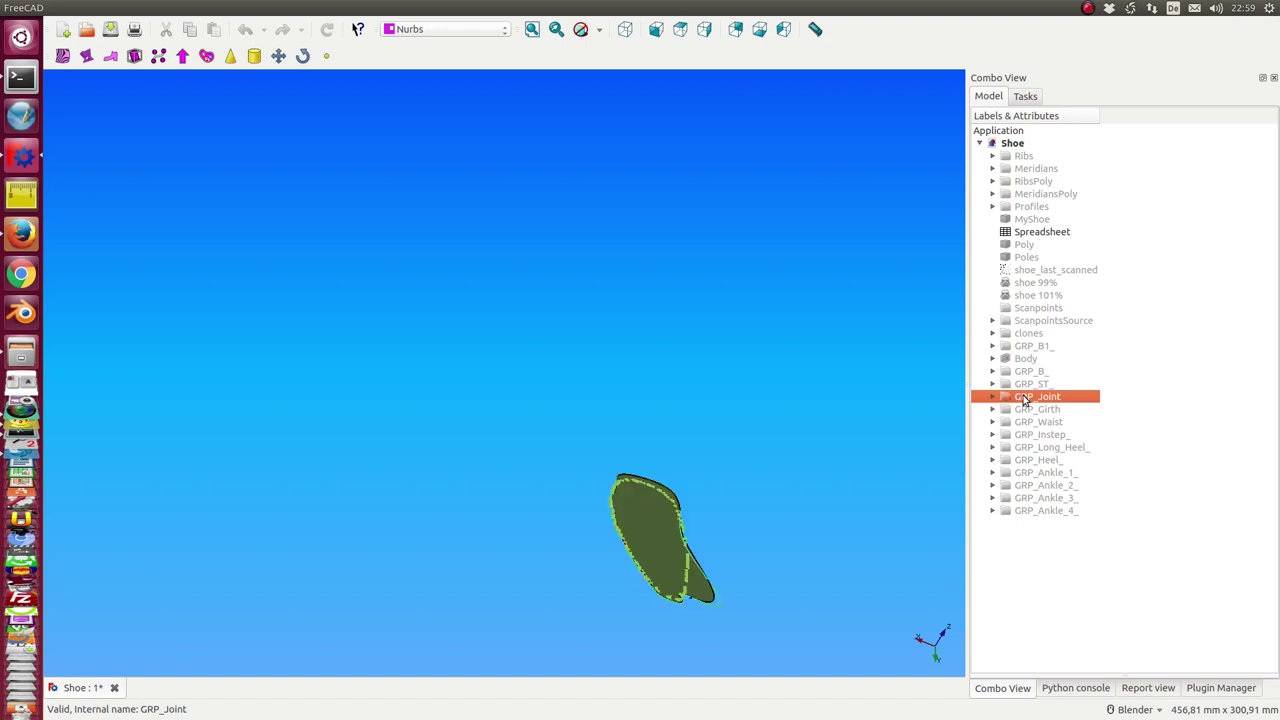
- View the cross-section from the top, fitted and zoomed, and expand GRP_Joint to its first item
click(487, 428)
key(2)
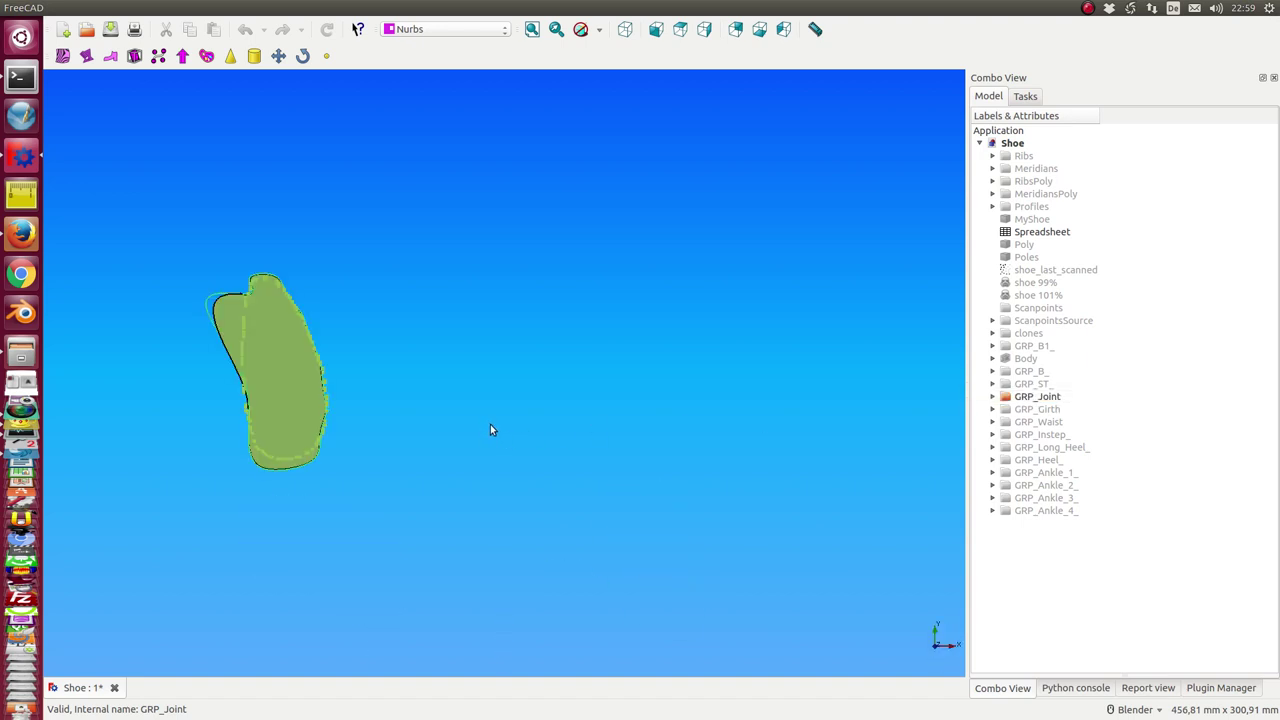
key(v)
key(f)
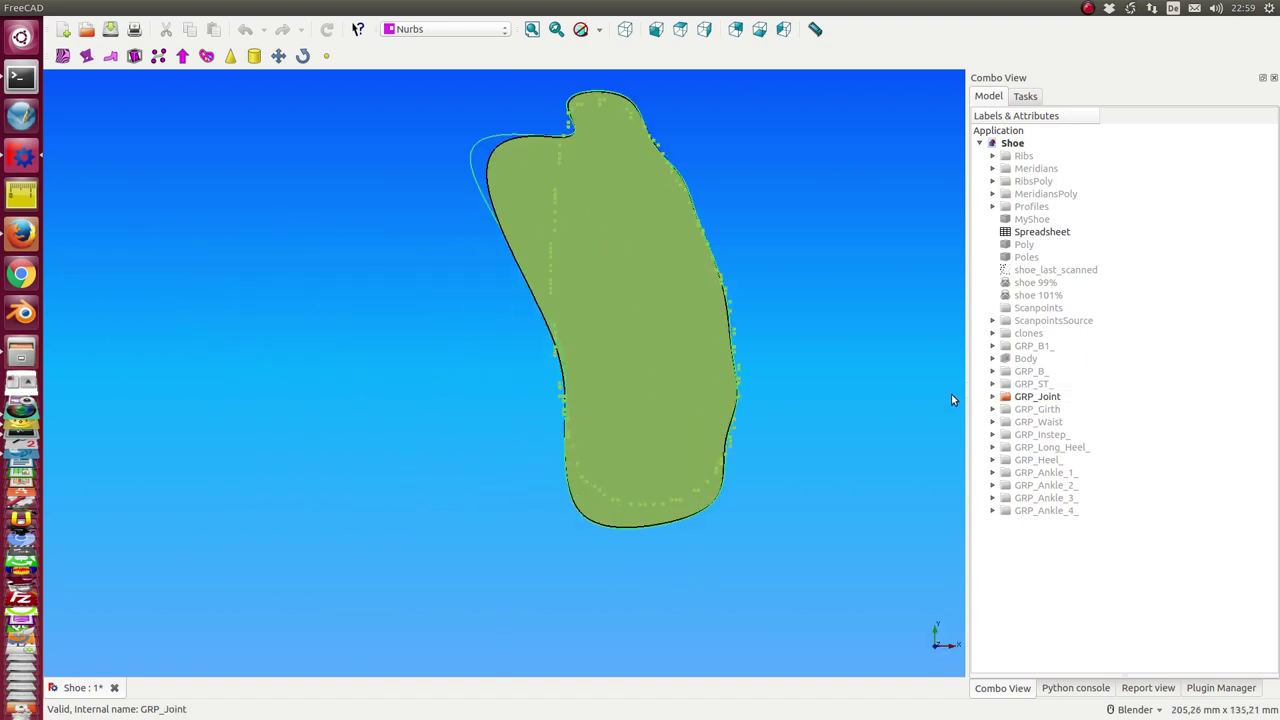
middle_drag(949, 398, 890, 486)
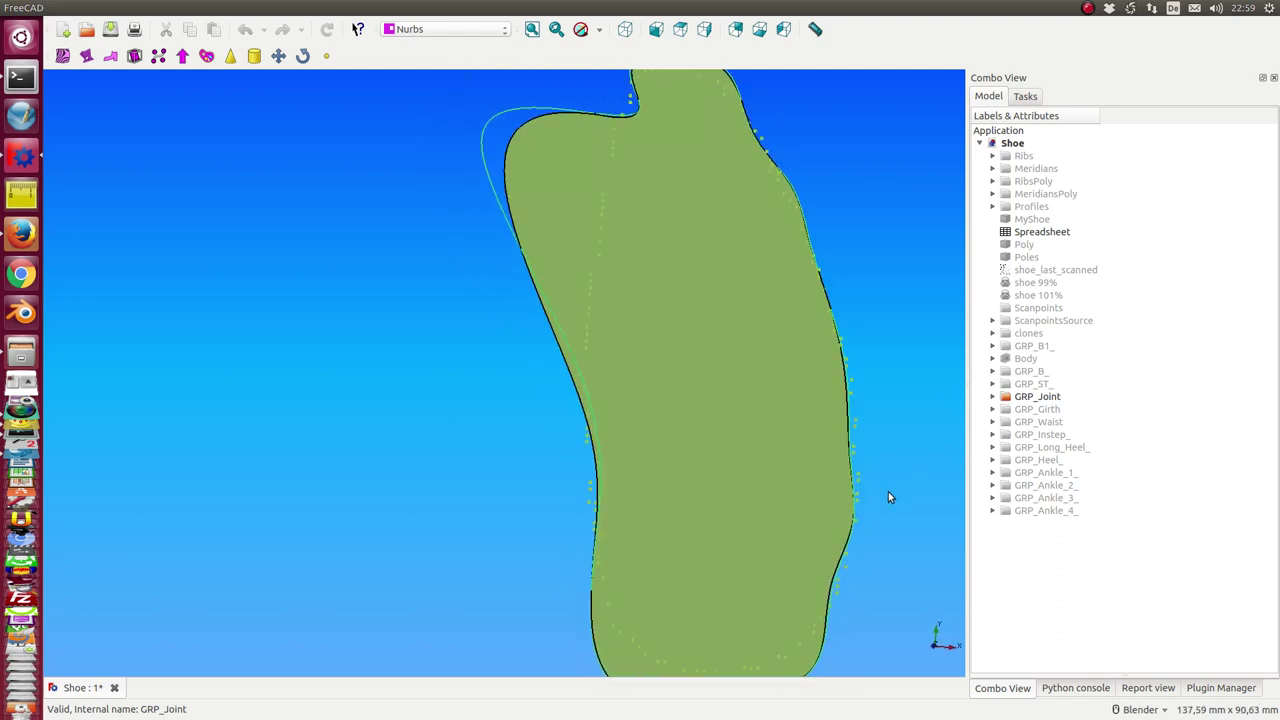
scroll(888, 493, down, 2)
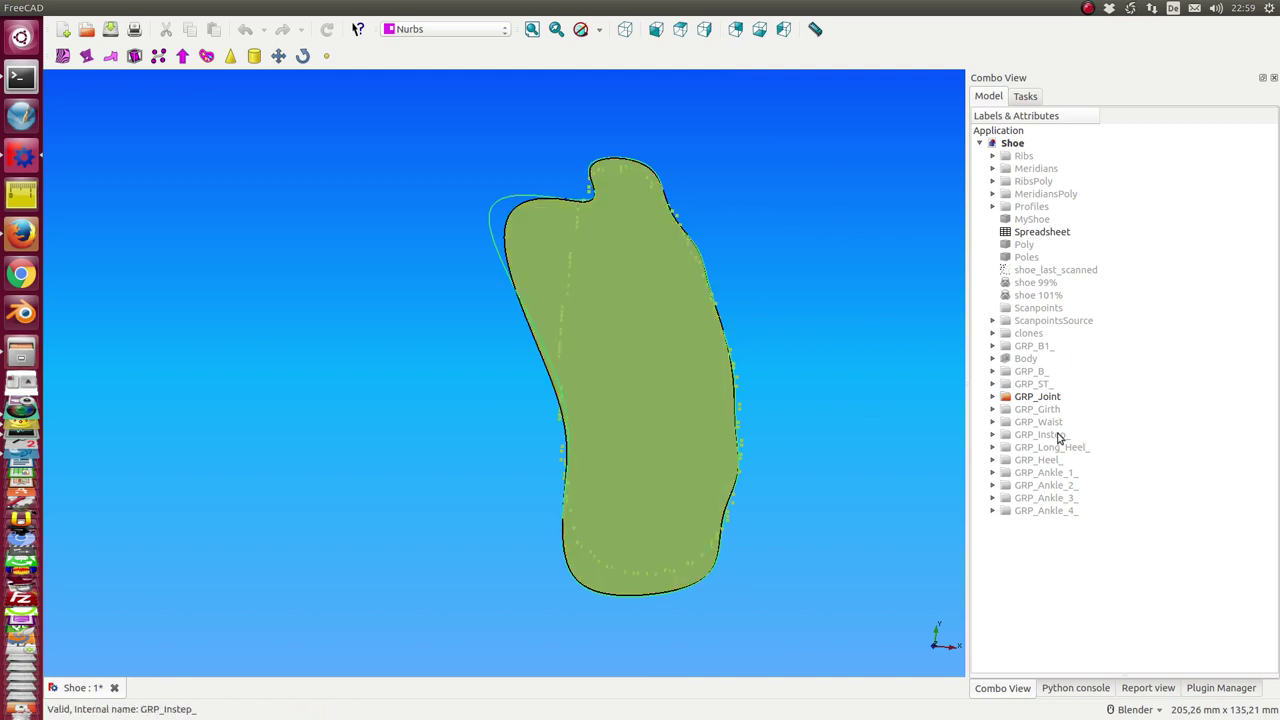
click(991, 397)
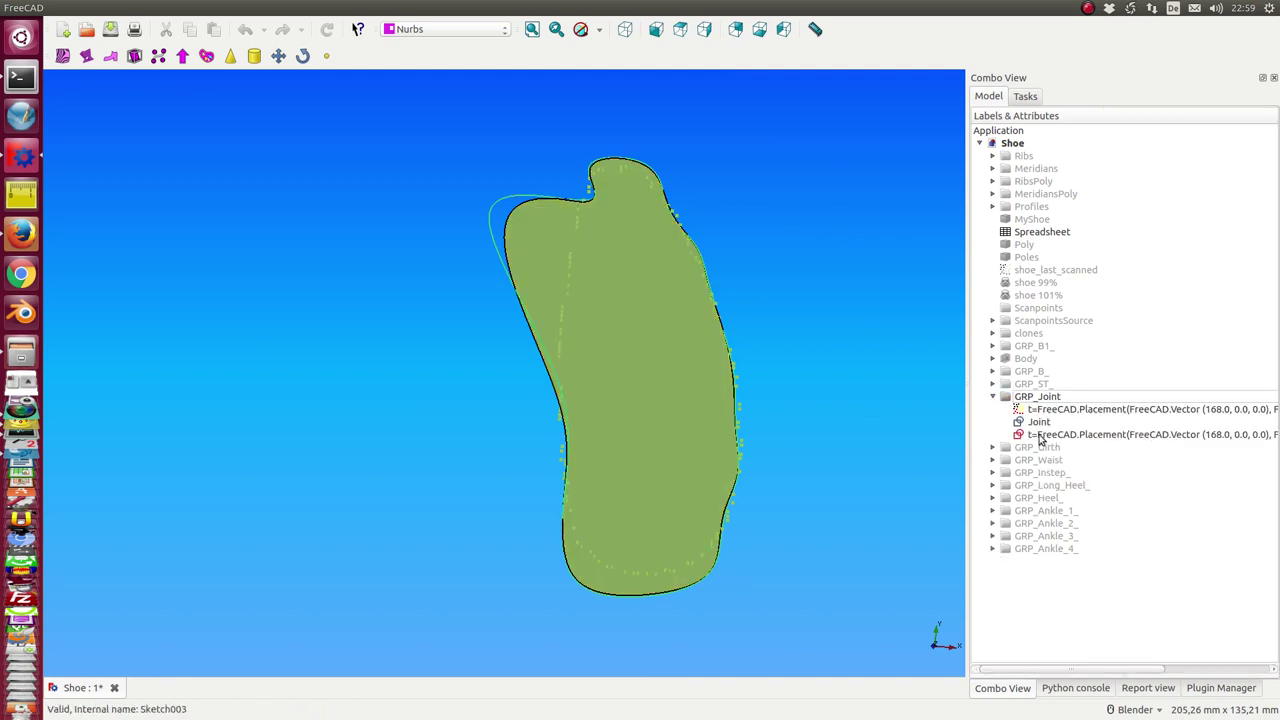
click(1040, 411)
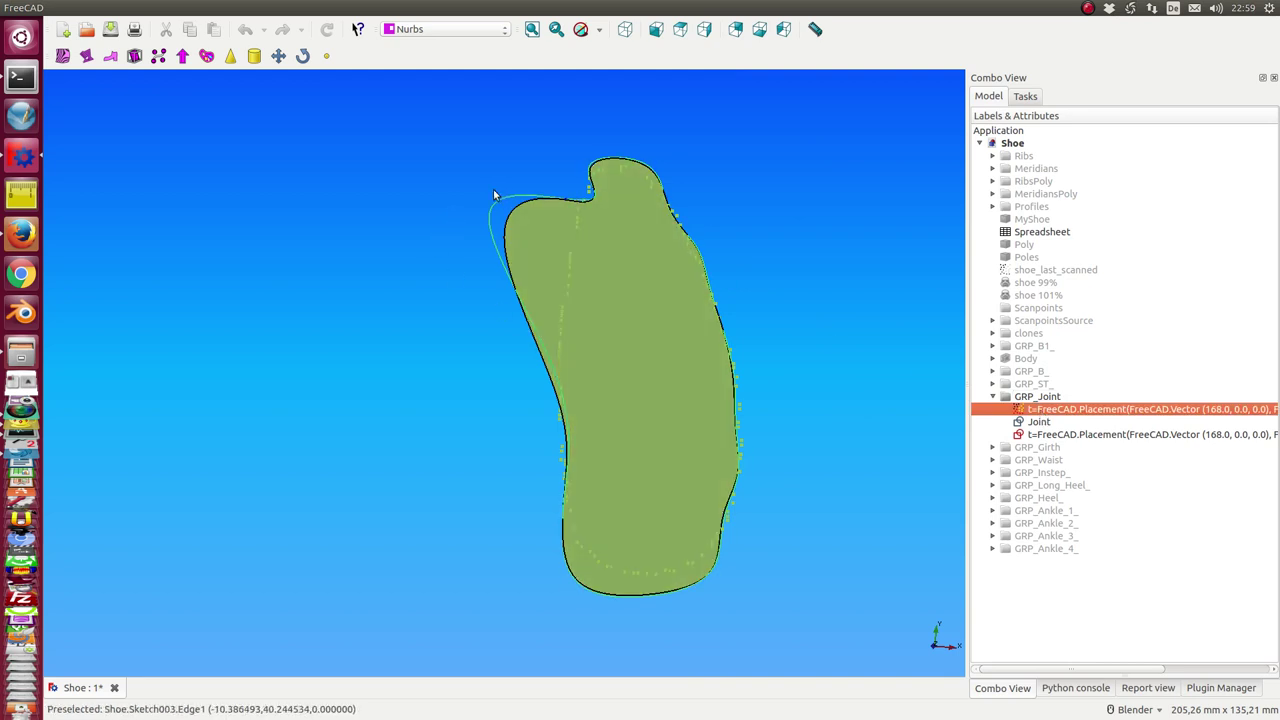
- In the Joint sketch, drag seven B-spline poles onto the scanned edge, then close Sketcher
double_click(1041, 436)
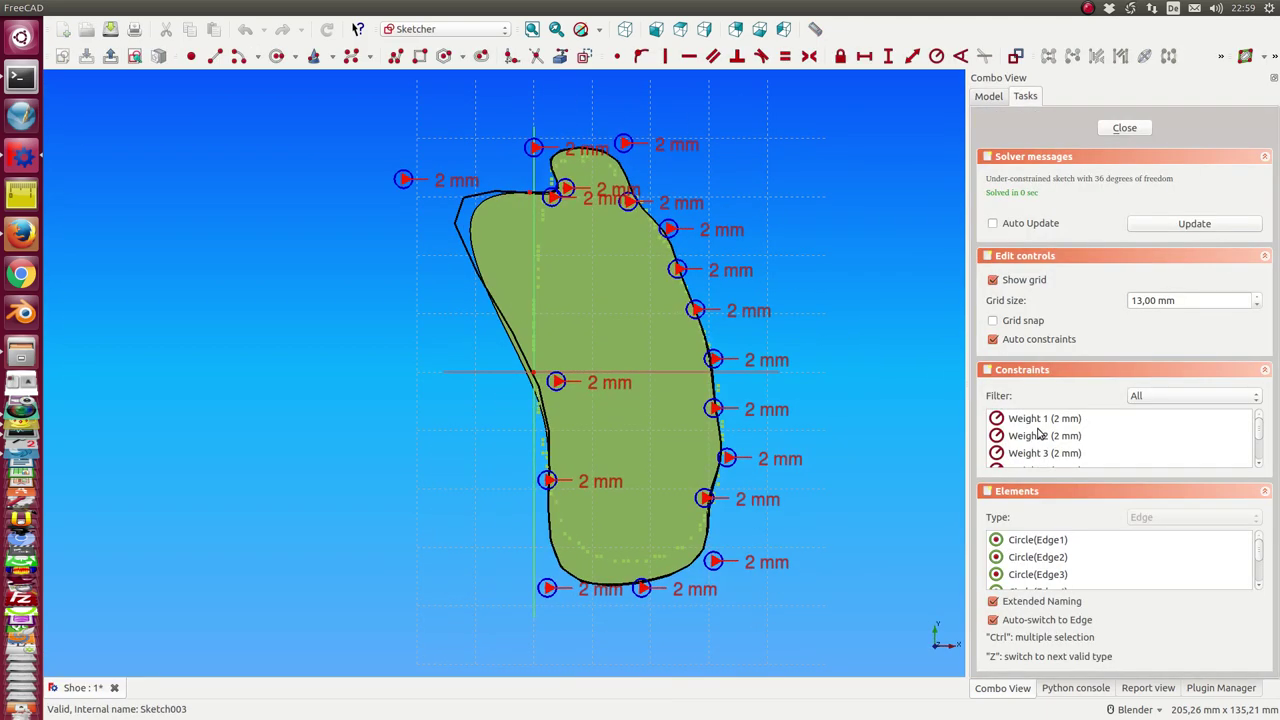
mouse_move(403, 179)
mouse_down()
mouse_move(465, 216)
mouse_move(527, 216)
mouse_up()
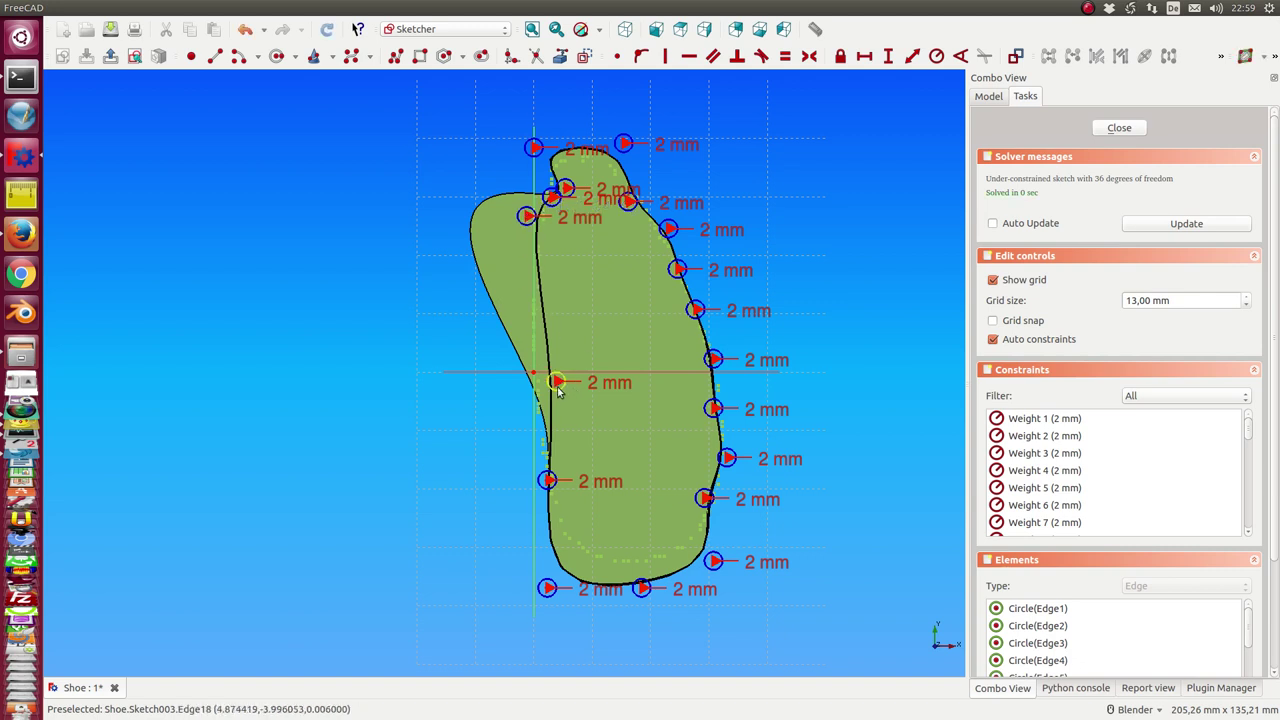
drag(563, 391, 530, 390)
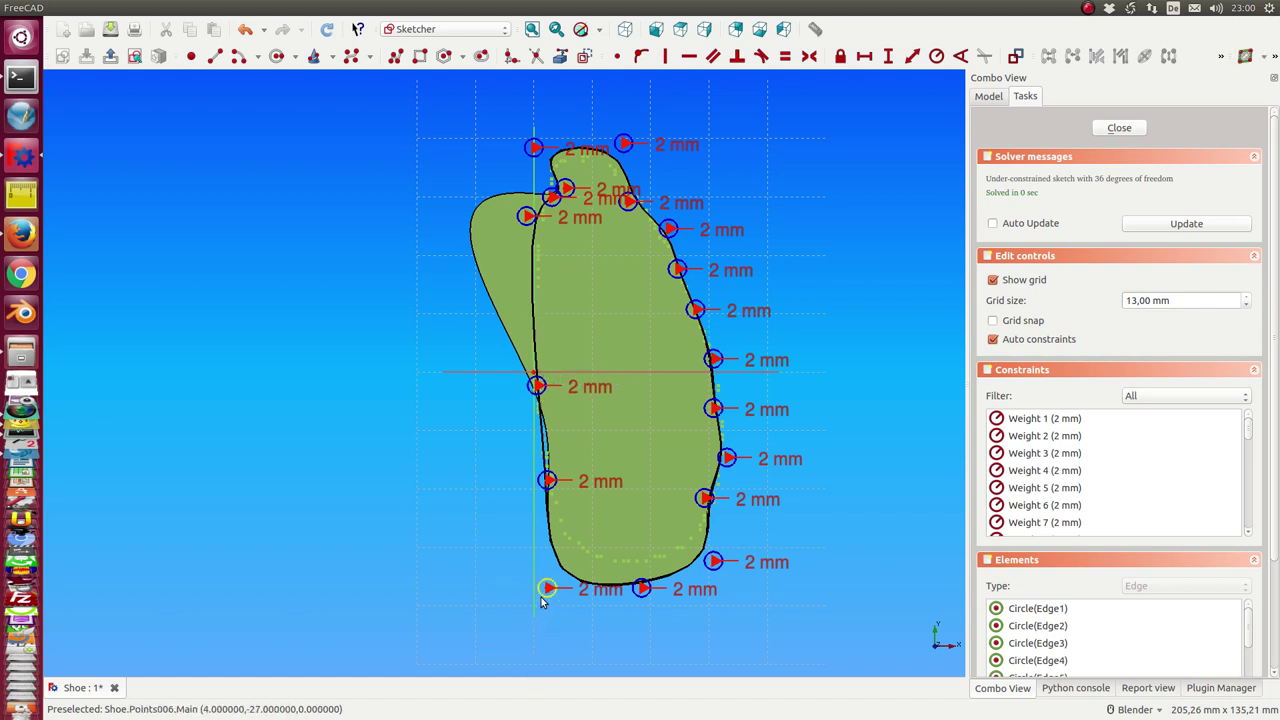
drag(546, 590, 557, 564)
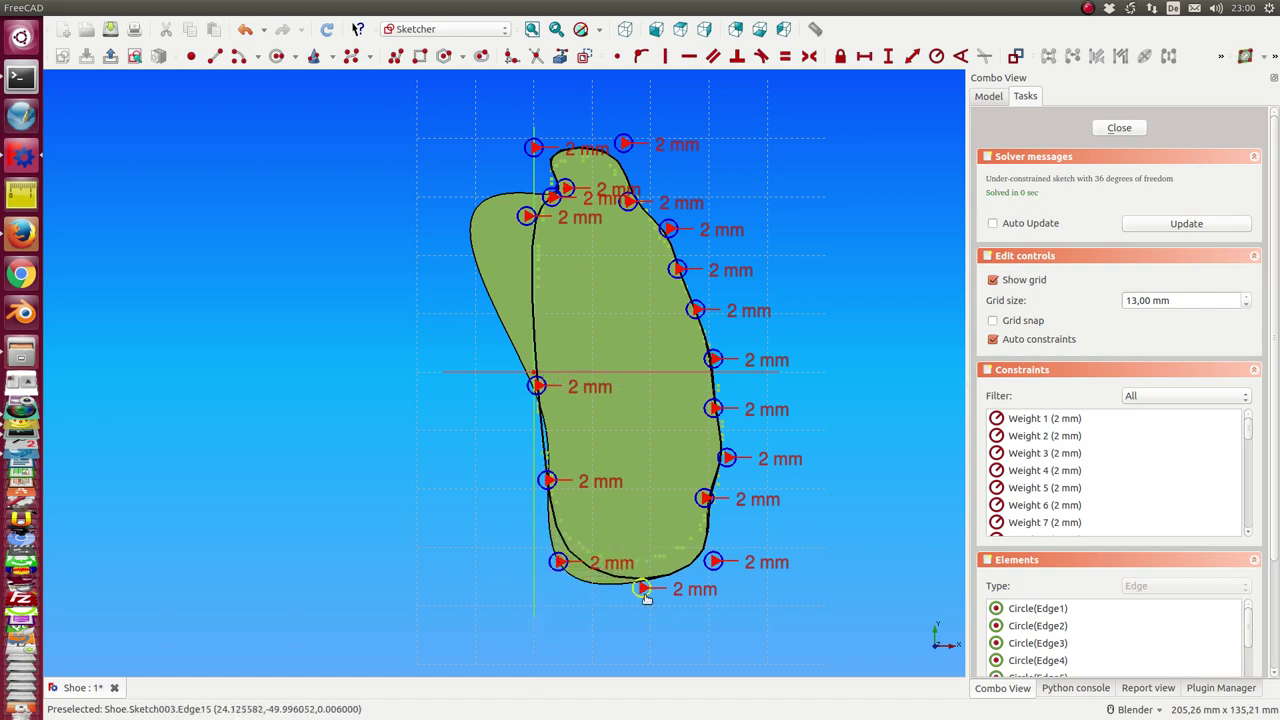
mouse_move(644, 592)
mouse_down()
mouse_move(640, 566)
mouse_move(701, 550)
mouse_up()
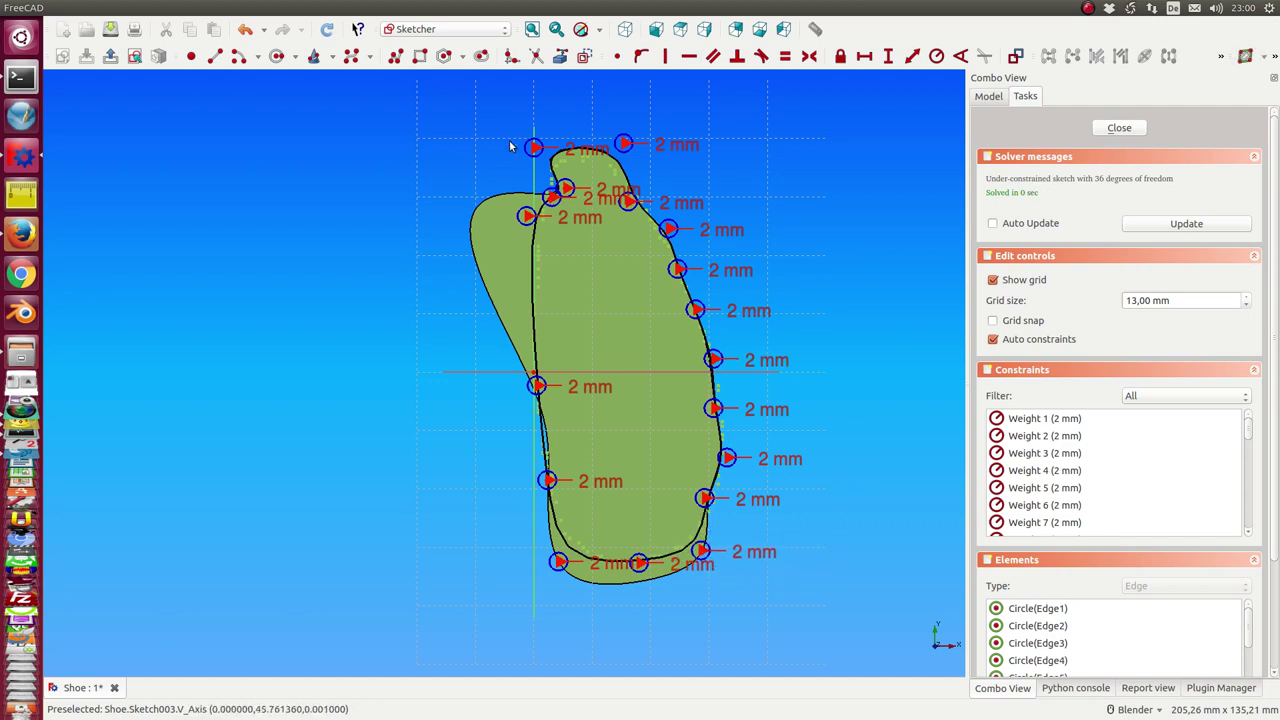
drag(555, 184, 550, 177)
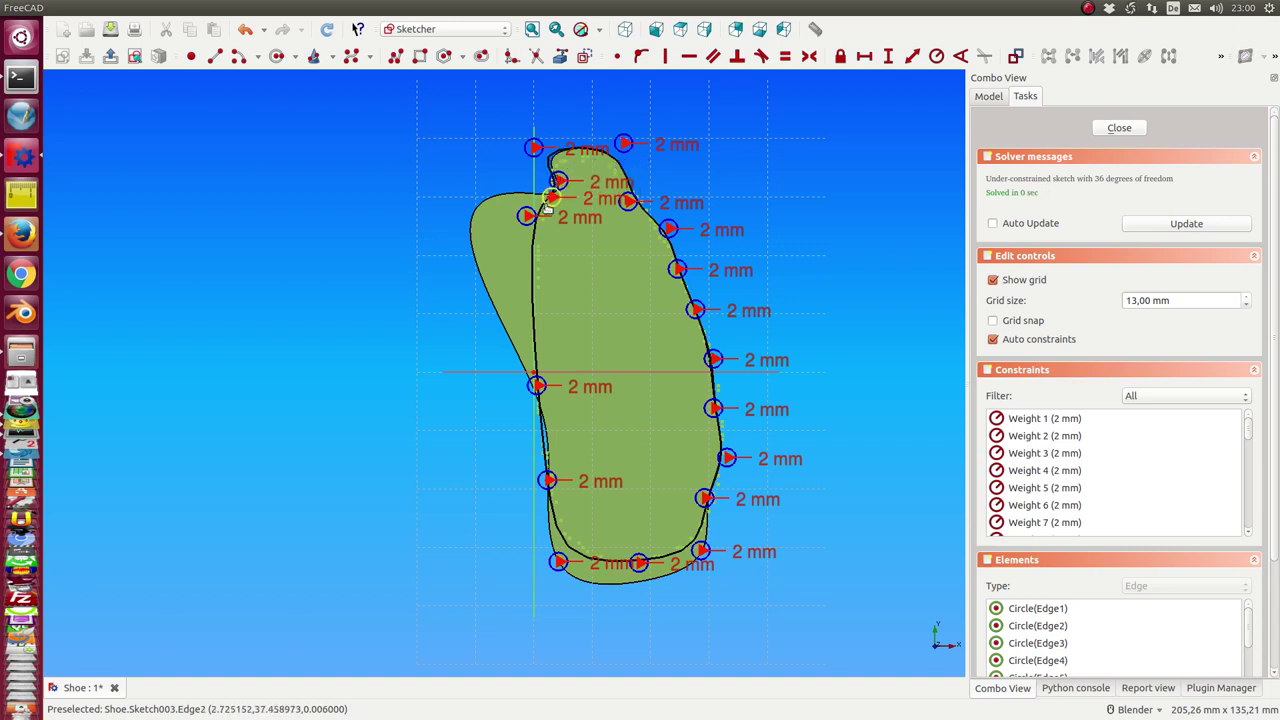
drag(527, 215, 527, 249)
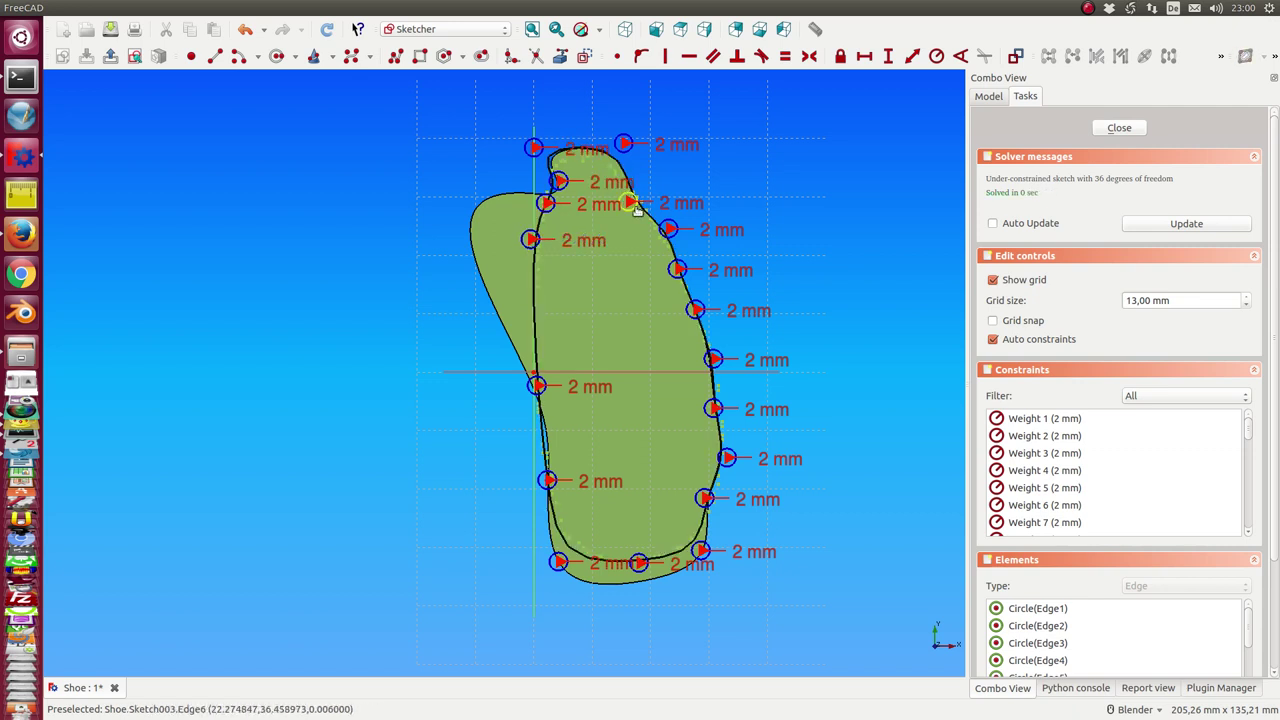
drag(629, 203, 634, 203)
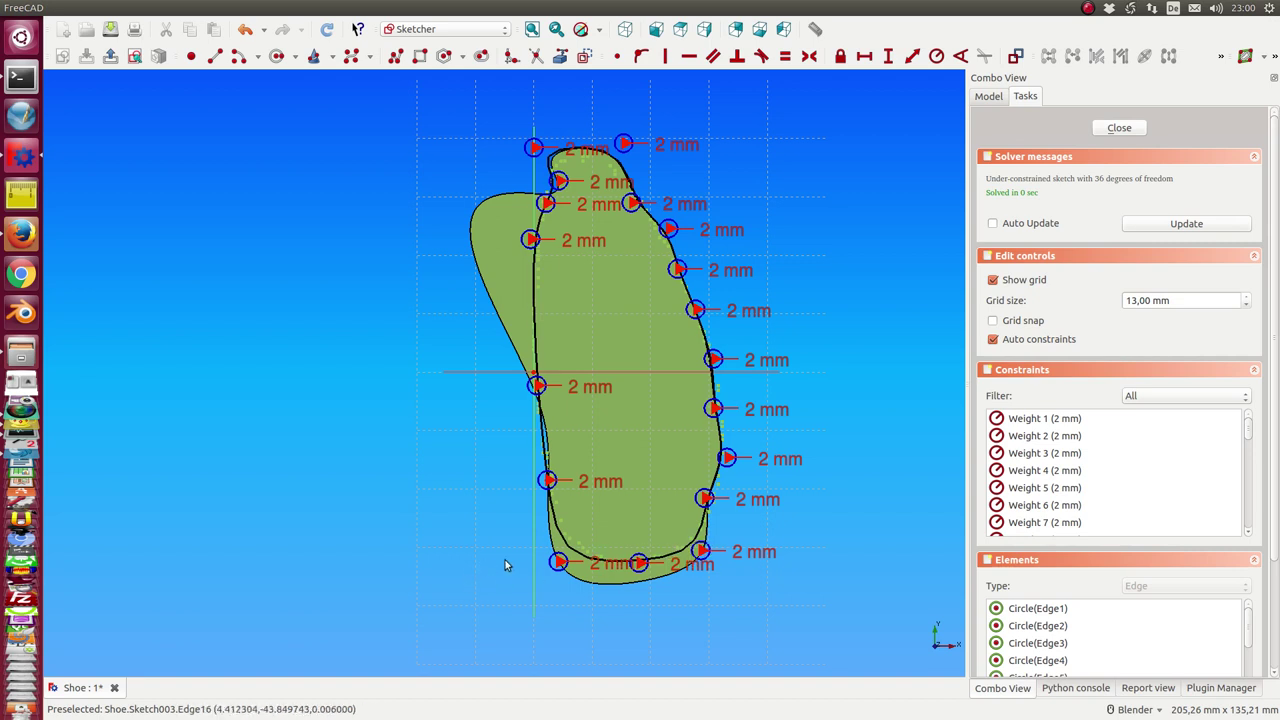
click(1112, 128)
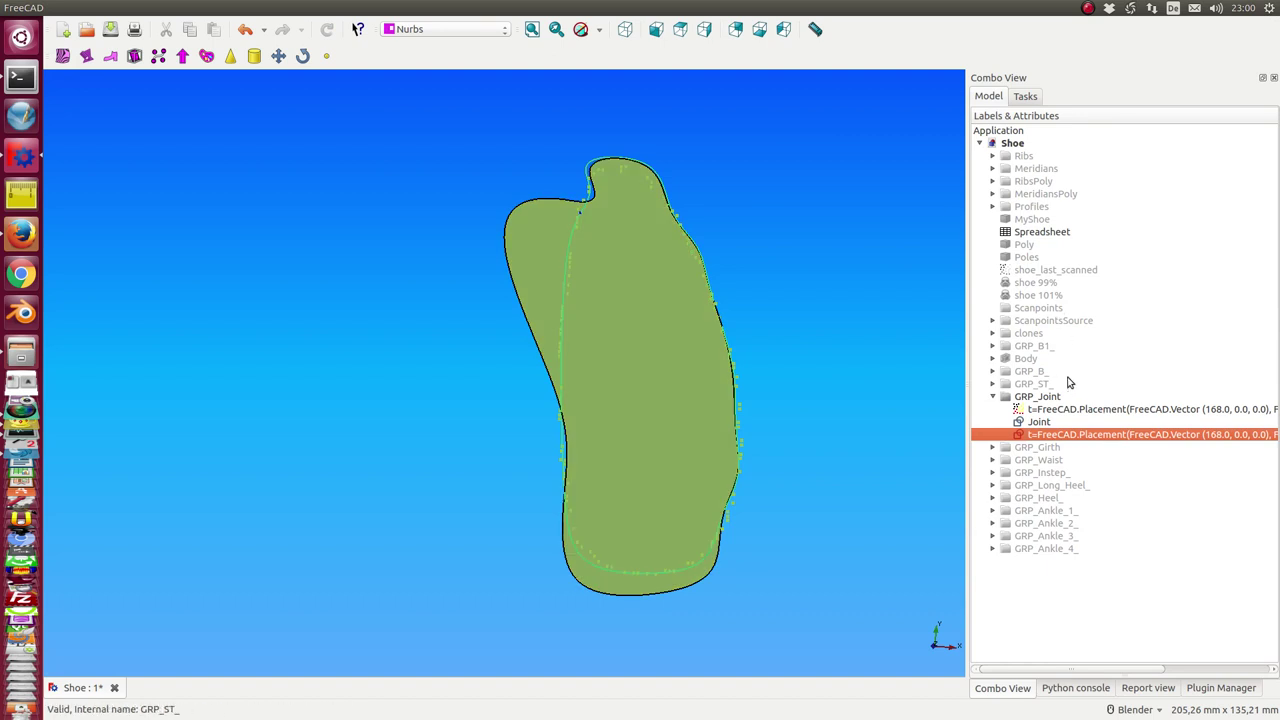
- Hide the Joint surface from the model tree
click(1040, 422)
key(space)
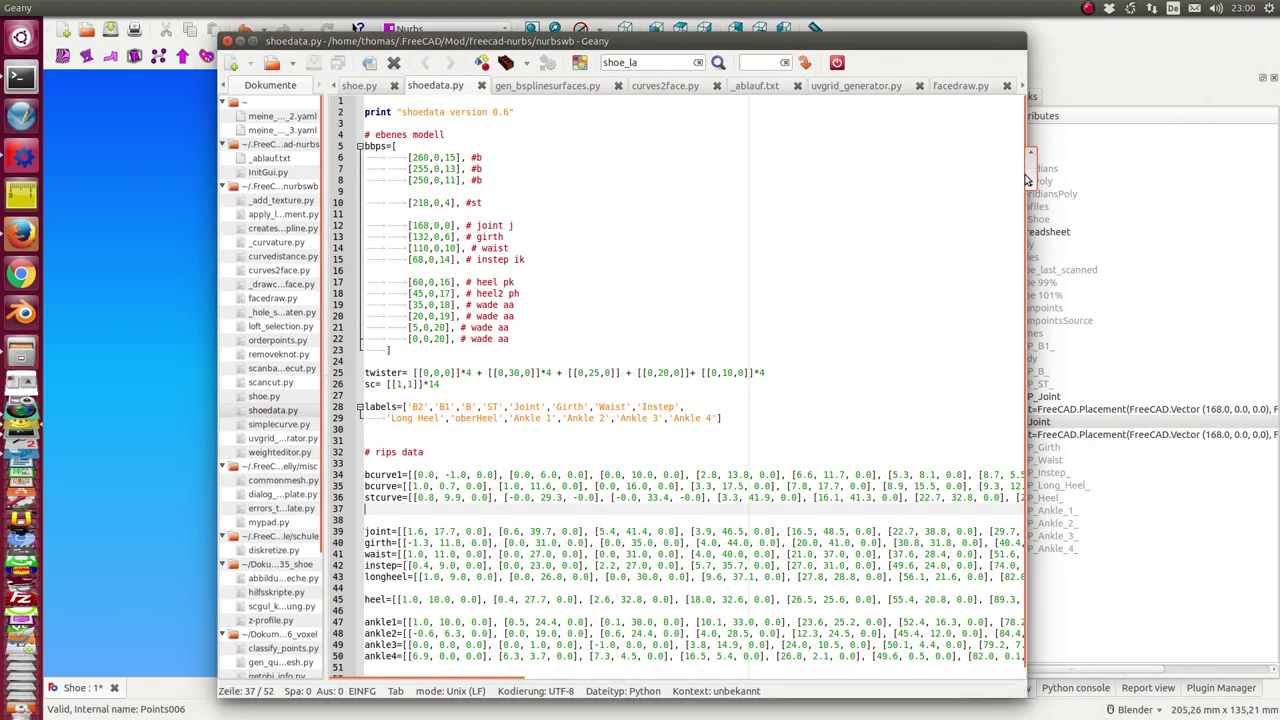
- Enlarge the shoedata.py text at the joint entries, maximize Geany, then move it aside
click(817, 213)
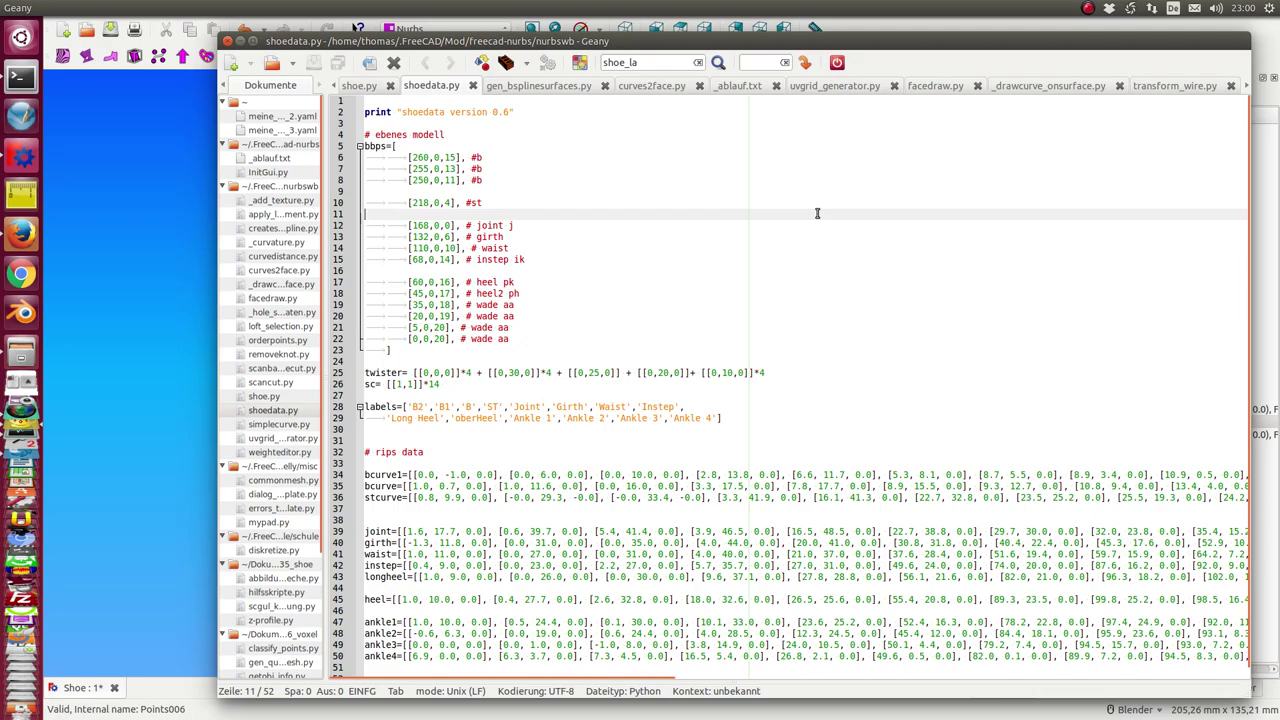
ctrl+scroll(817, 213, up, 1)
ctrl+scroll(817, 213, up, 2)
ctrl+scroll(817, 213, up, 1)
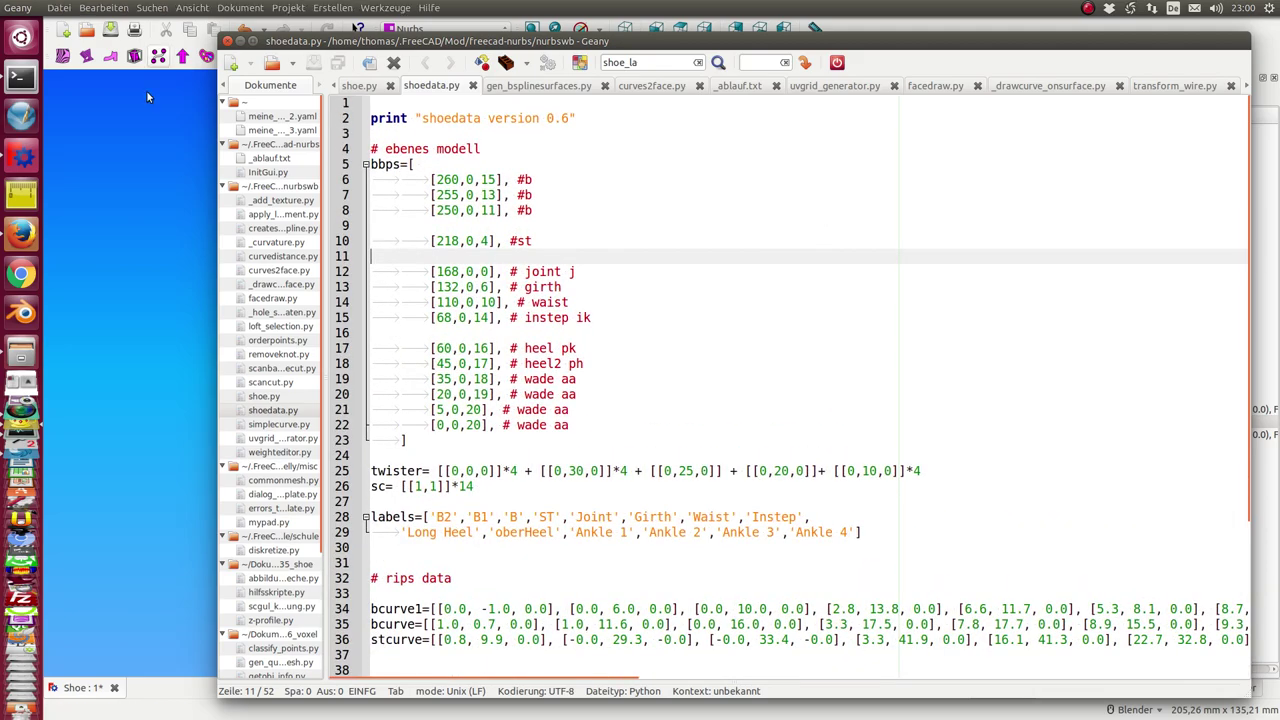
key(ctrl+super+Up)
scroll(483, 288, down, 3)
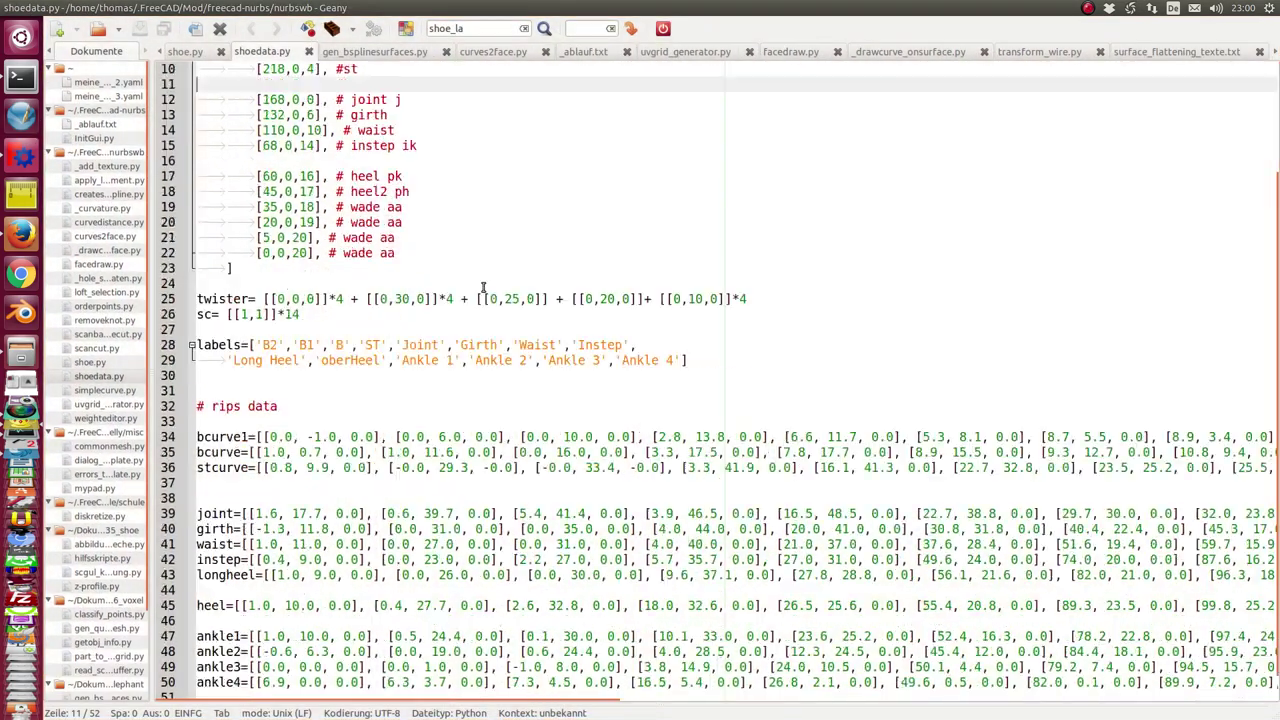
scroll(483, 288, down, 1)
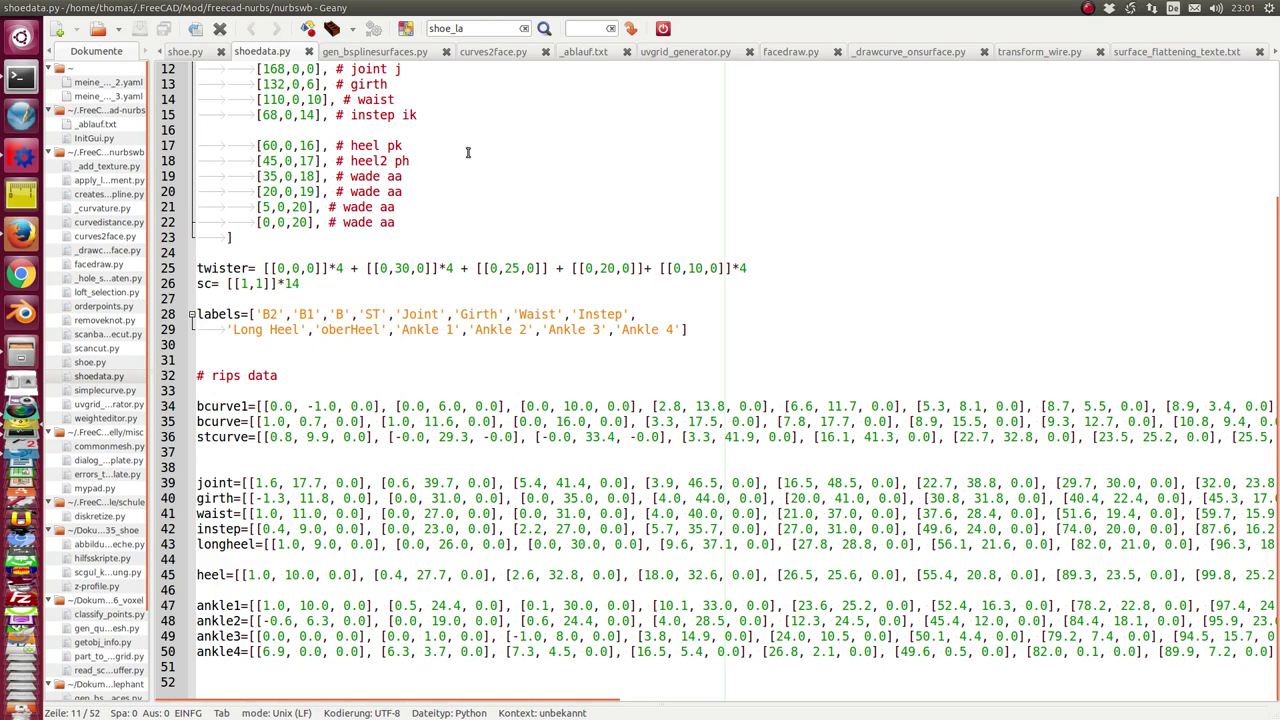
mouse_move(478, 8)
mouse_down()
mouse_move(1155, 527)
mouse_move(1275, 700)
mouse_up()
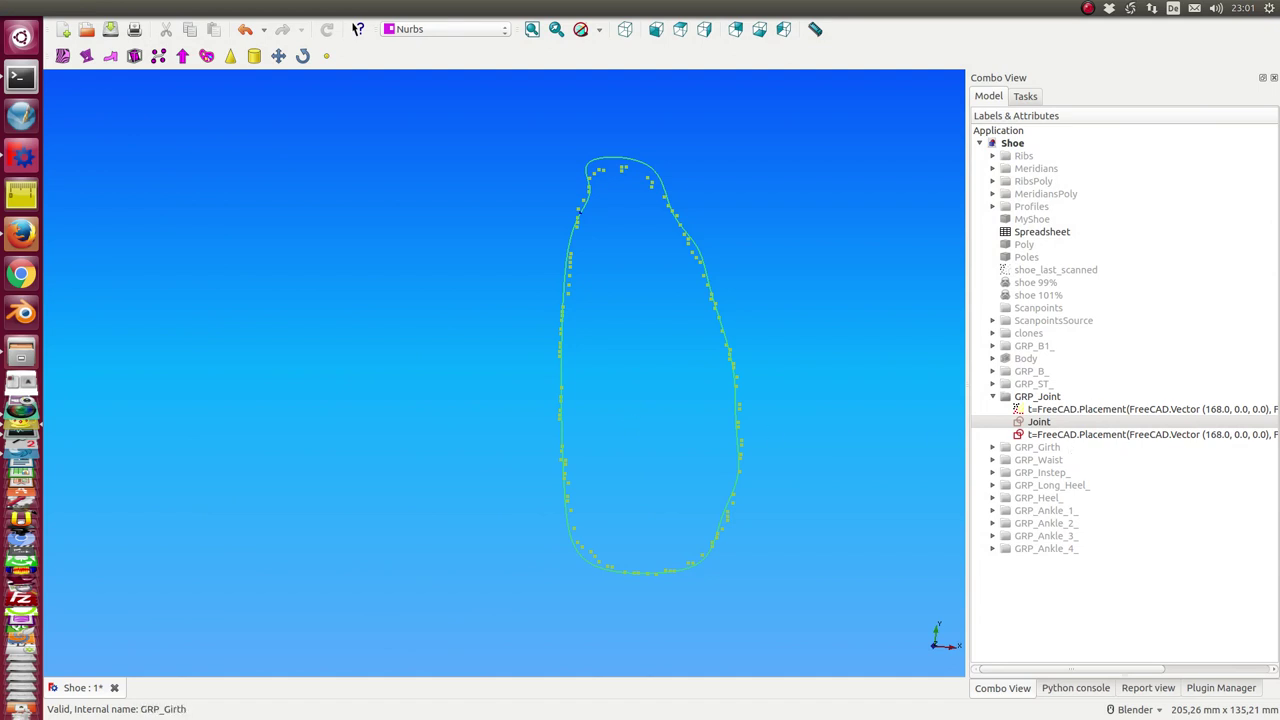
- Orbit and zoom the NURBS last to view it from above, below, front, side and opening end-on
middle_drag(809, 447, 731, 351)
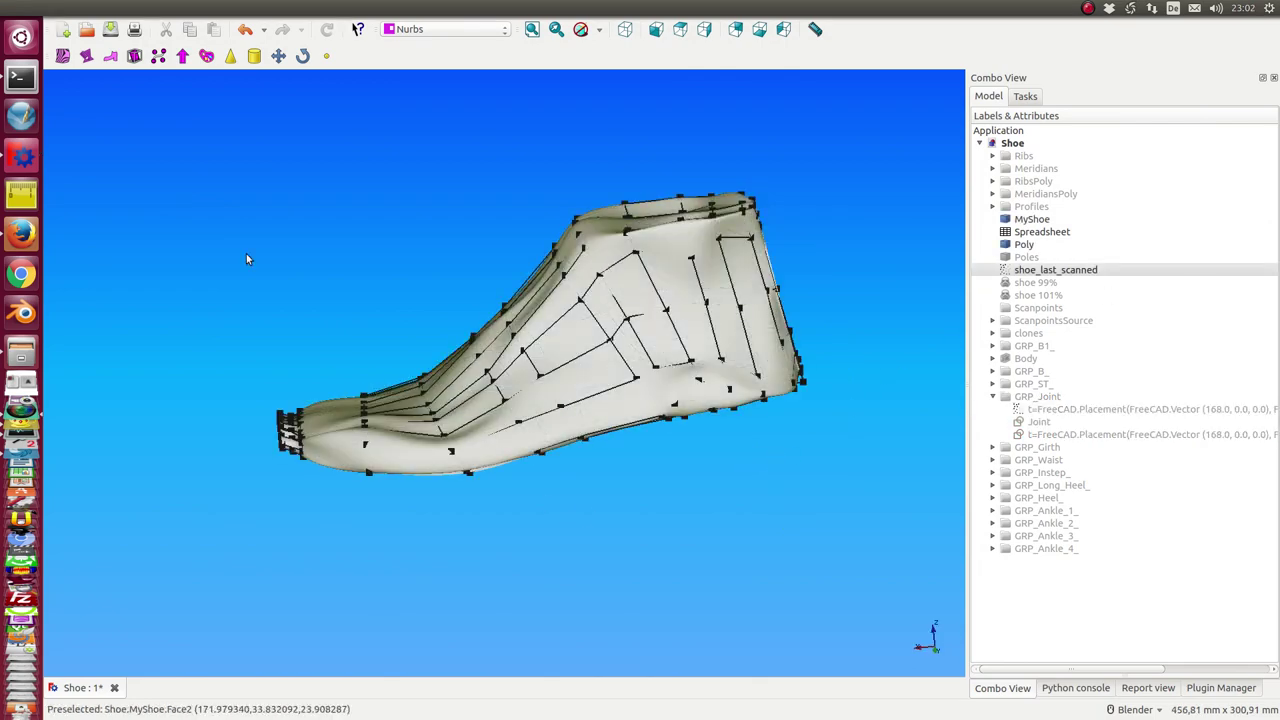
mouse_move(246, 253)
middle_down()
mouse_move(286, 309)
mouse_move(400, 381)
mouse_move(286, 314)
mouse_move(368, 328)
middle_up()
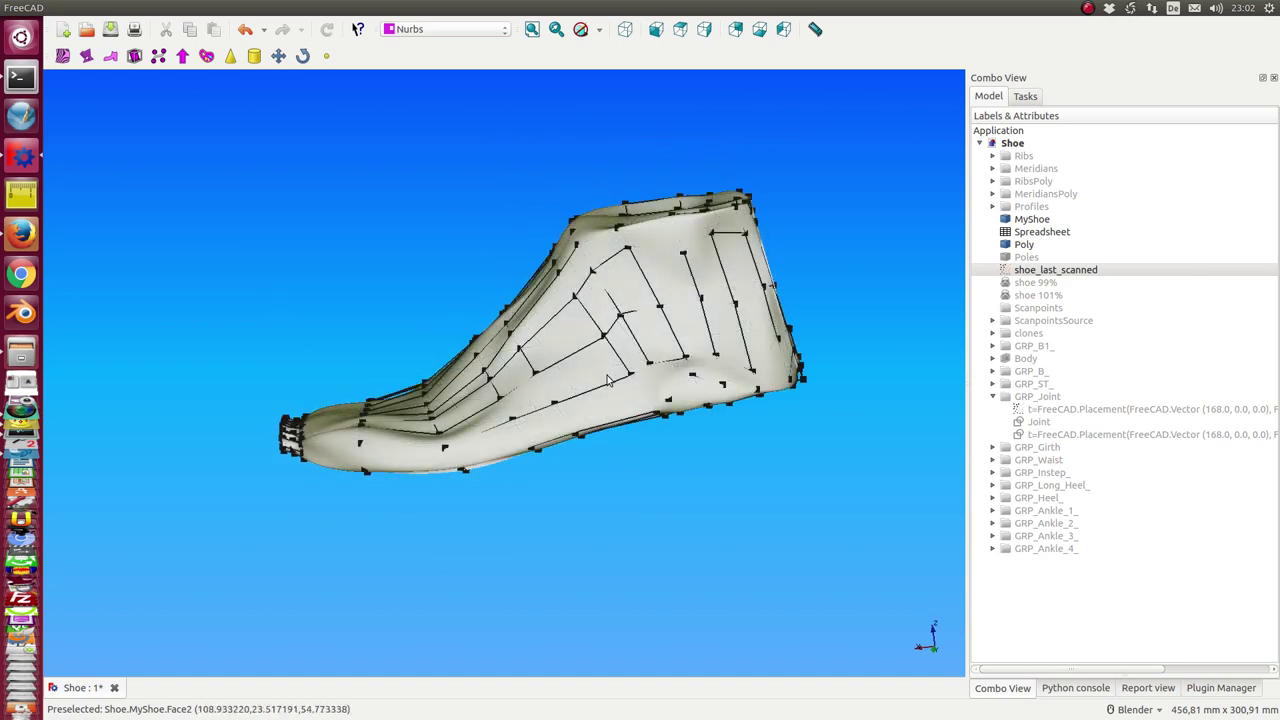
mouse_move(678, 507)
middle_down()
mouse_move(637, 415)
mouse_move(816, 343)
mouse_move(663, 323)
mouse_move(677, 343)
mouse_move(357, 449)
middle_up()
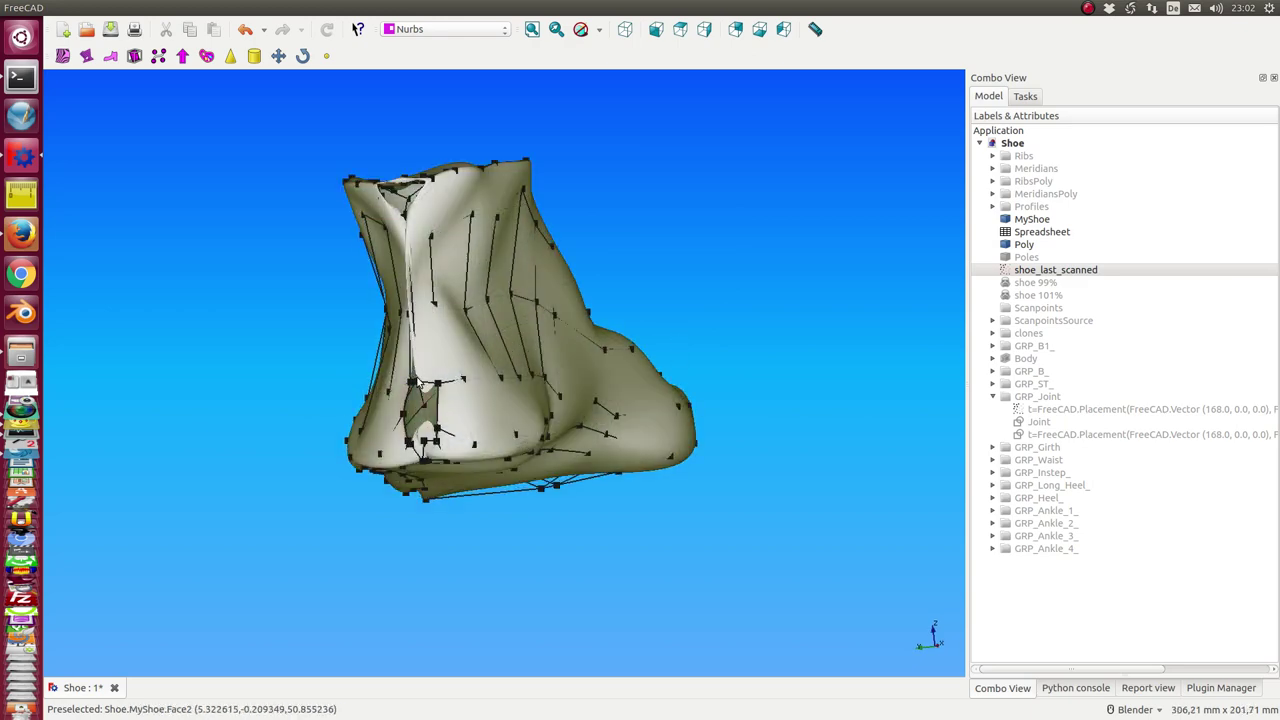
mouse_move(437, 445)
middle_down()
mouse_move(186, 437)
mouse_move(220, 440)
mouse_move(240, 371)
mouse_move(203, 297)
mouse_move(277, 276)
mouse_move(353, 296)
mouse_move(408, 268)
mouse_move(459, 305)
mouse_move(449, 325)
mouse_move(417, 240)
mouse_move(477, 336)
middle_up()
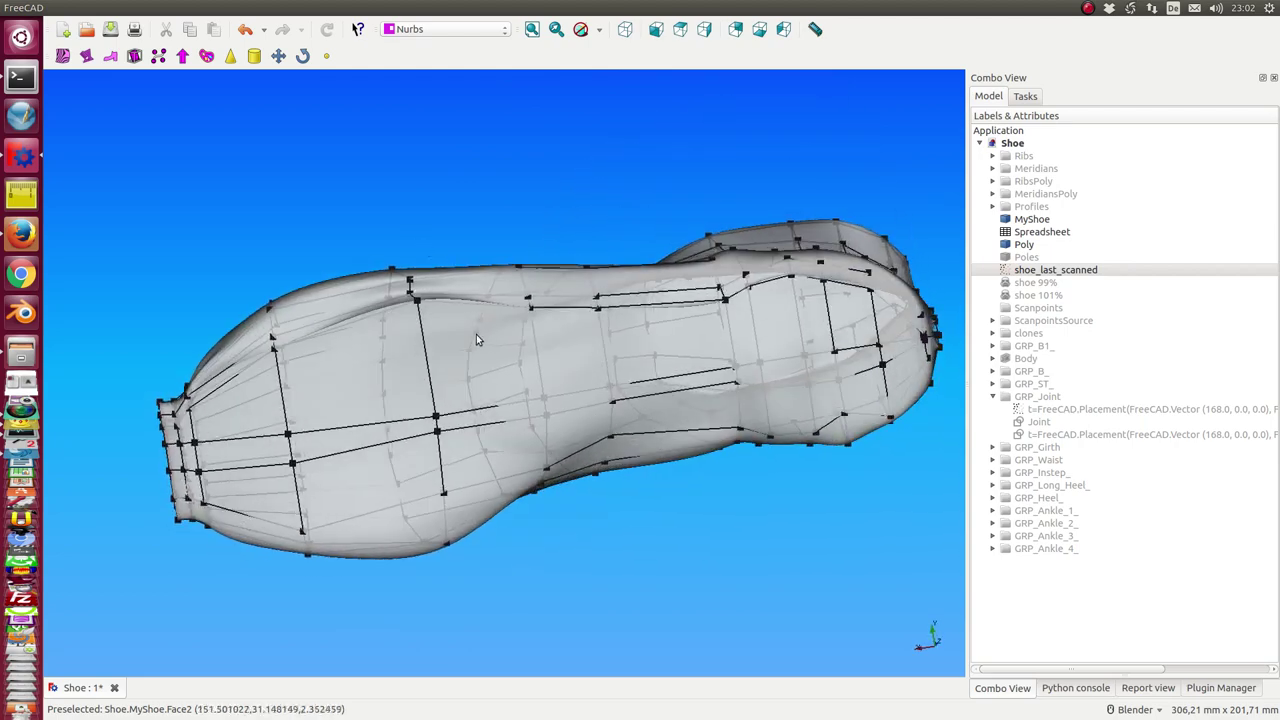
mouse_move(375, 290)
middle_down()
mouse_move(617, 310)
mouse_move(643, 286)
mouse_move(720, 331)
mouse_move(706, 357)
mouse_move(658, 385)
mouse_move(330, 370)
mouse_move(294, 343)
mouse_move(337, 349)
mouse_move(320, 420)
middle_up()
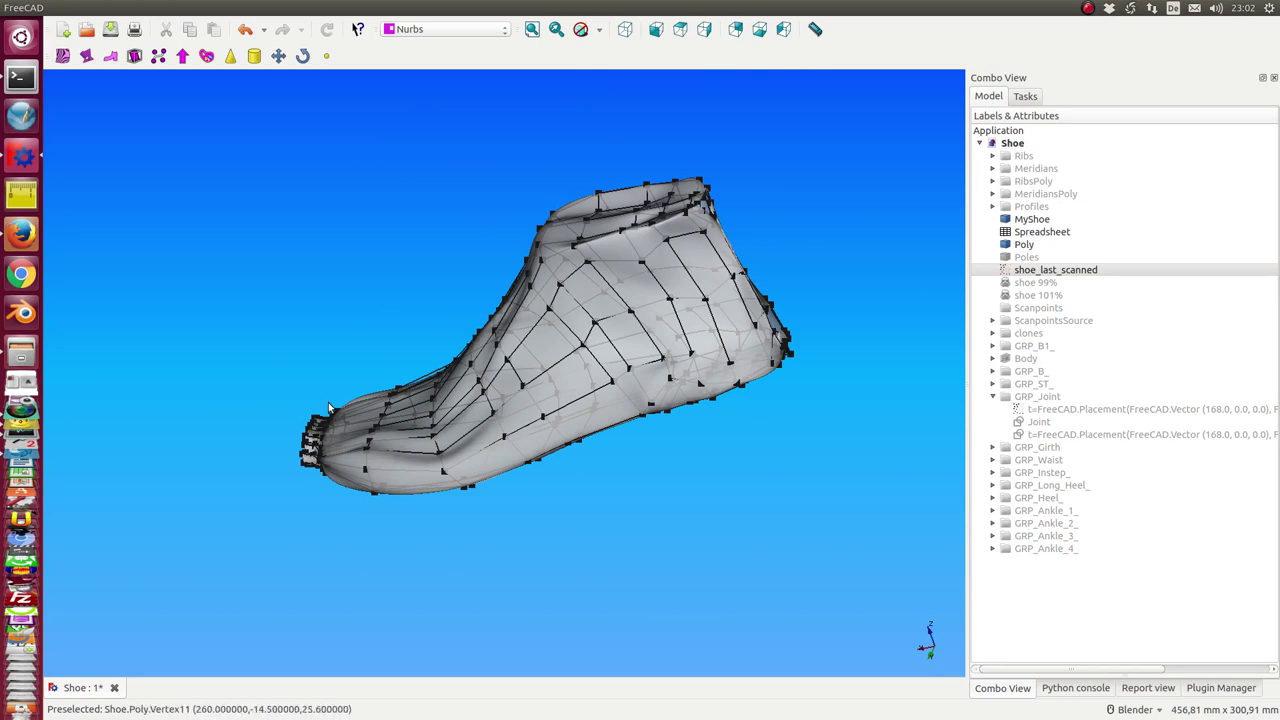
mouse_move(201, 503)
middle_down()
mouse_move(234, 451)
mouse_move(343, 446)
mouse_move(343, 432)
mouse_move(256, 438)
mouse_move(402, 402)
mouse_move(838, 377)
mouse_move(649, 391)
middle_up()
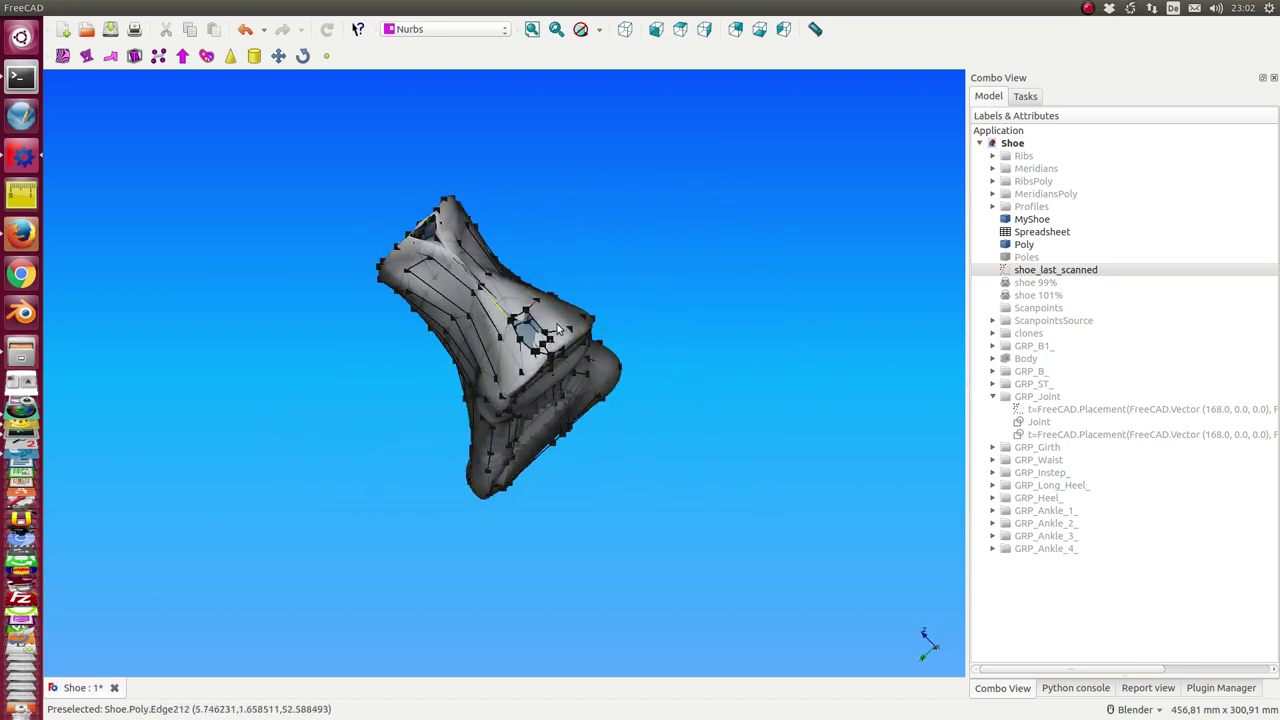
scroll(604, 273, up, 1)
scroll(604, 273, up, 3)
middle_drag(611, 268, 682, 355)
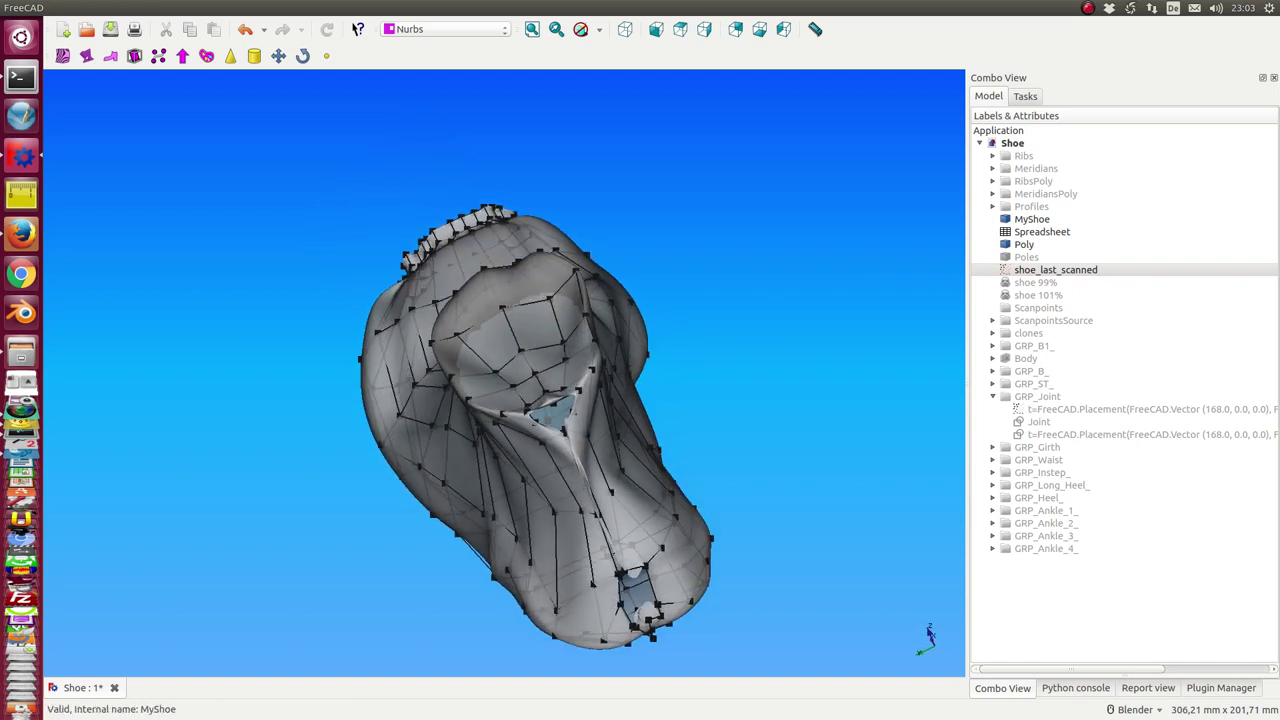